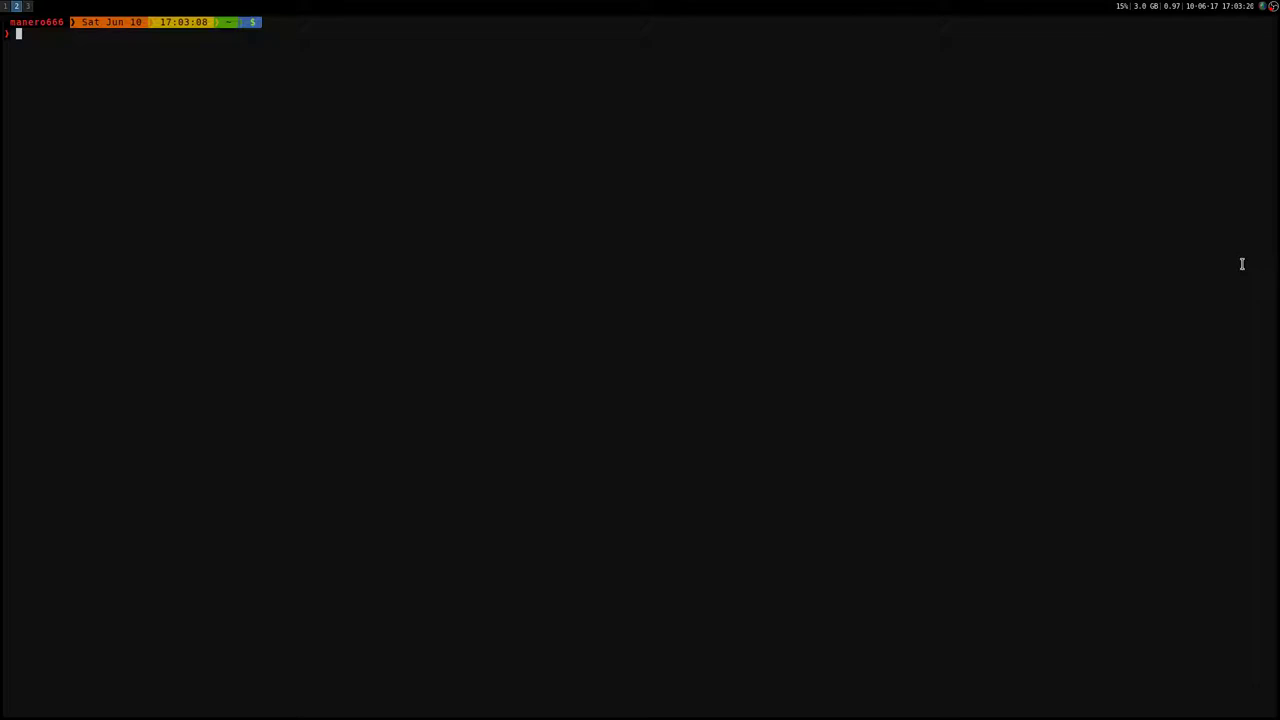
# - Search the pacman repositories for "qute" and launch qutebrowser with the webengine backend from a cleared terminal
pyautogui.write('pacman -Ss qute')
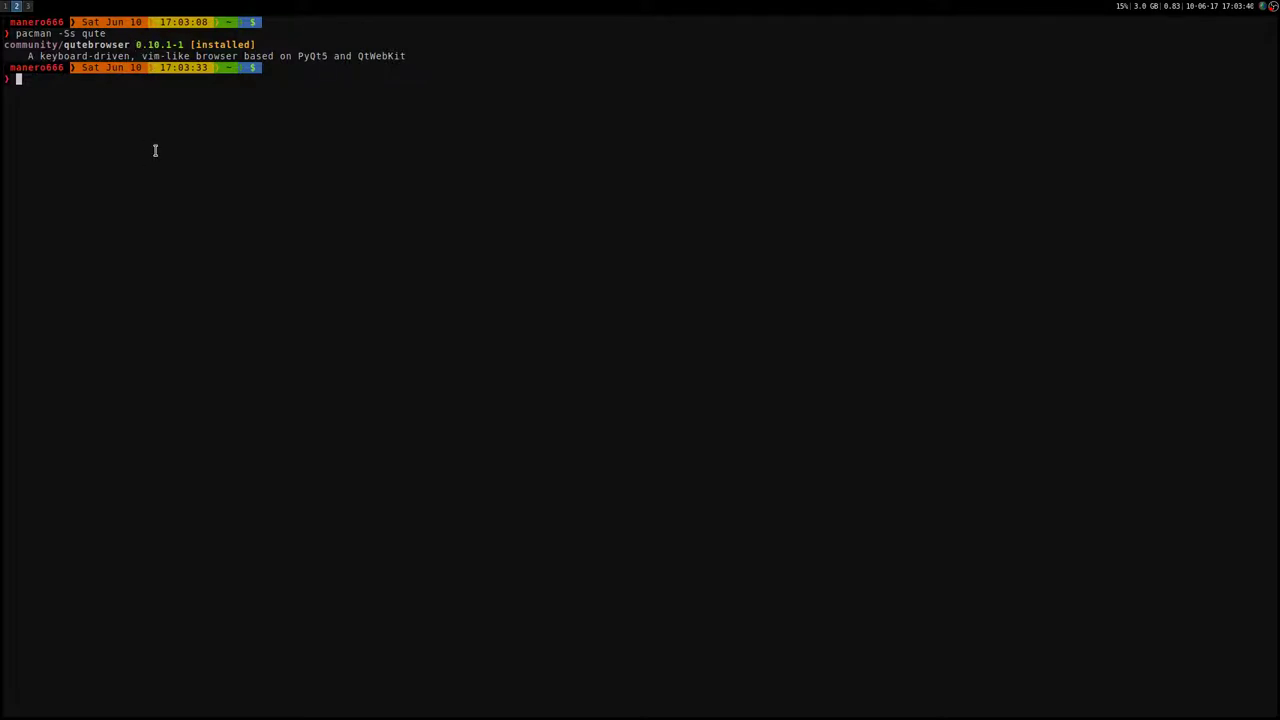
pyautogui.hotkey('ctrl', 'l')
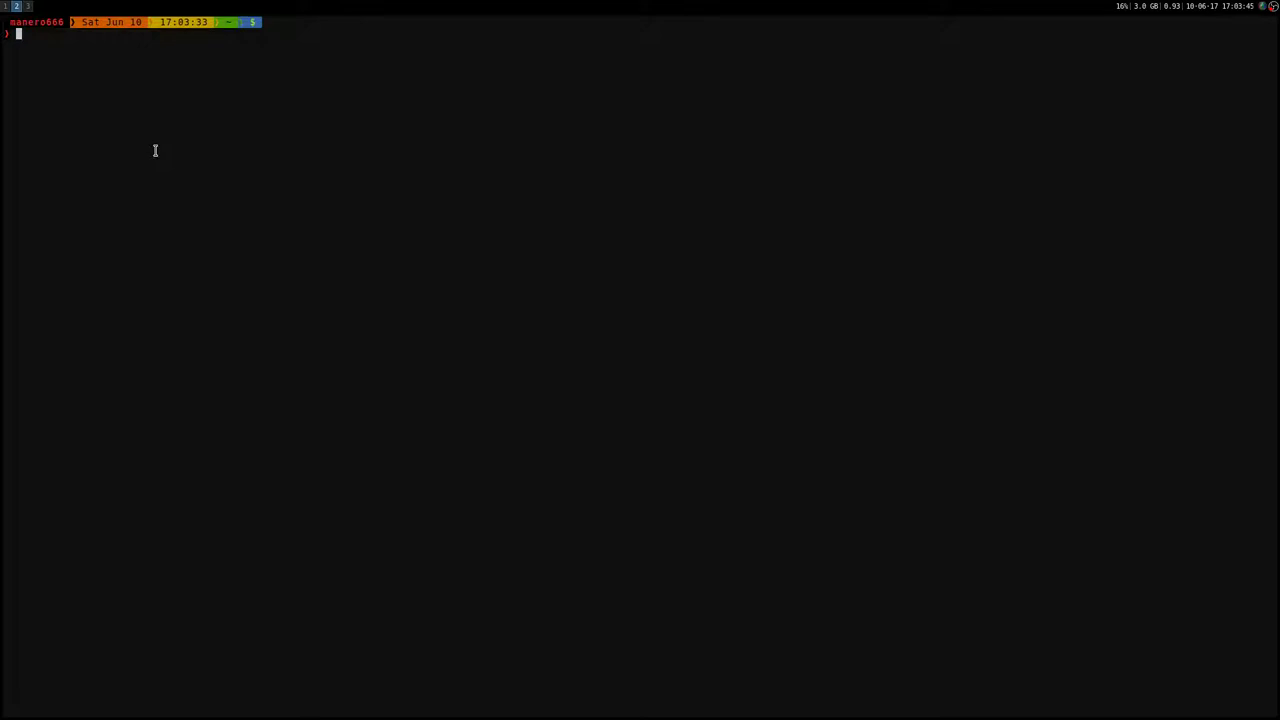
pyautogui.write('qutebrowser --backend webengine')
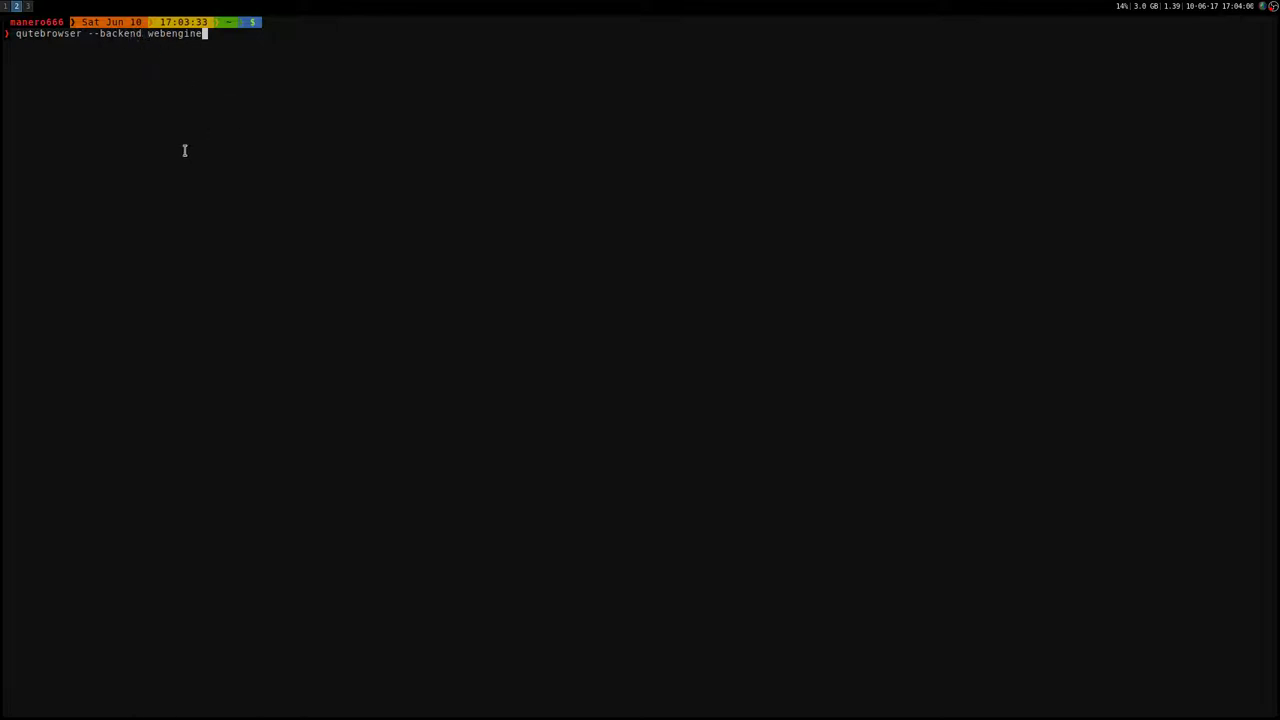
pyautogui.press('Return')
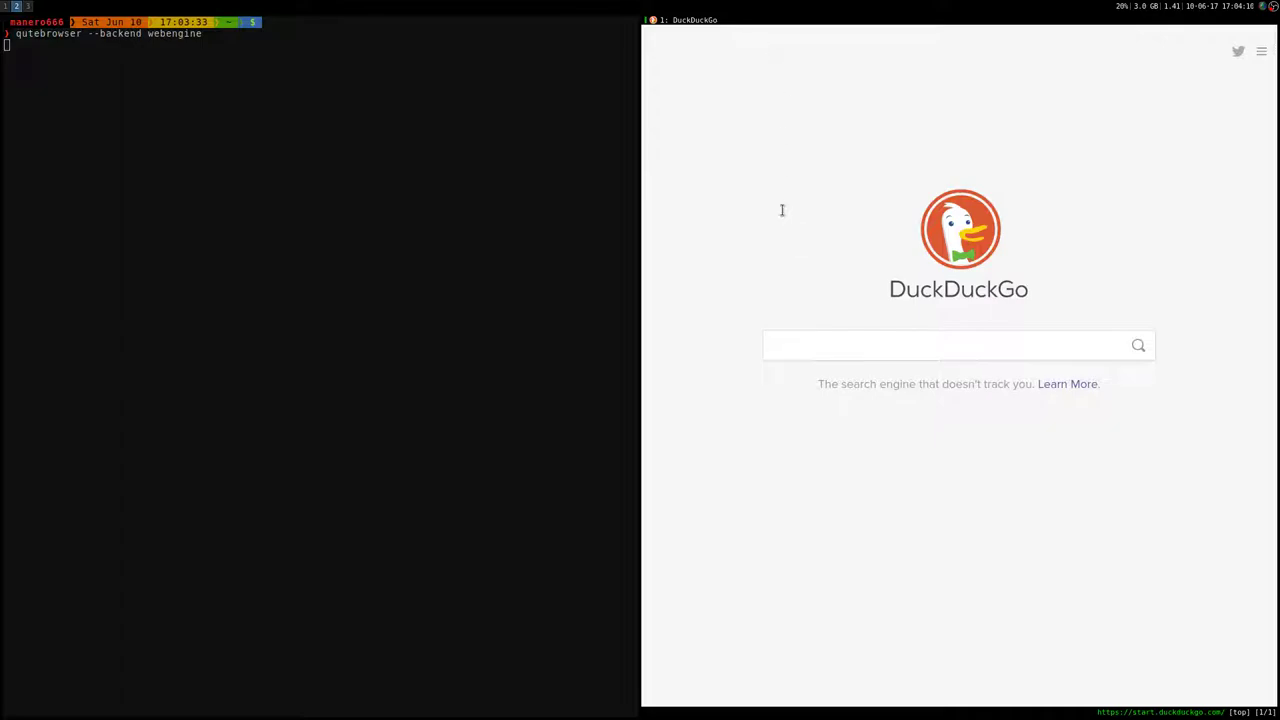
# - Visit the About DuckDuckGo page through the DuckDuckGo logo and return to the start page, twice
pyautogui.click(951, 250)
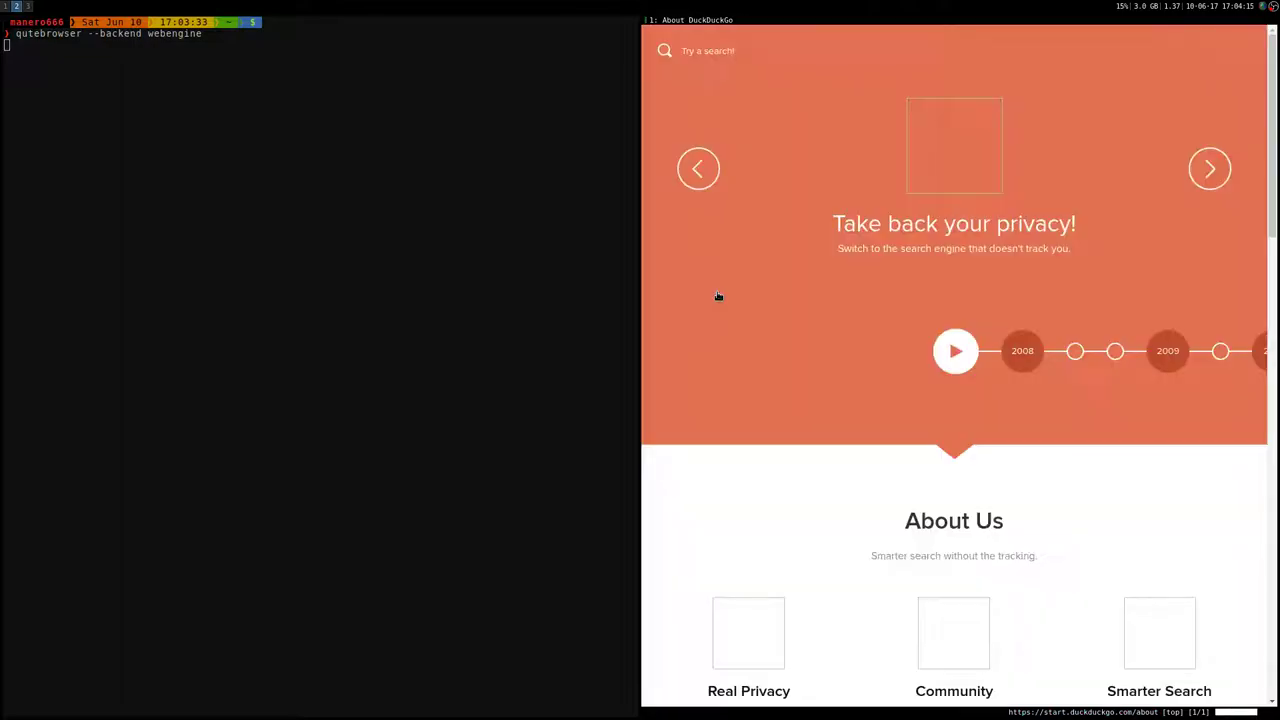
pyautogui.hotkey('shift', 'h')
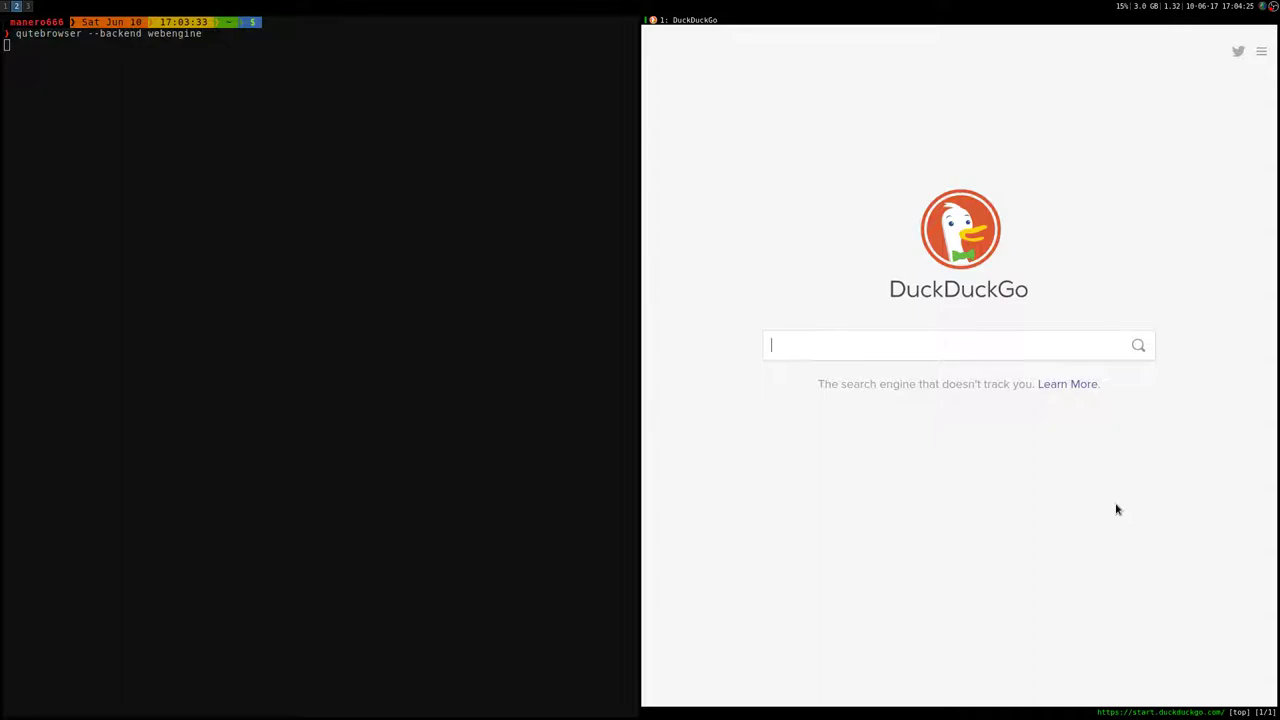
pyautogui.click(966, 255)
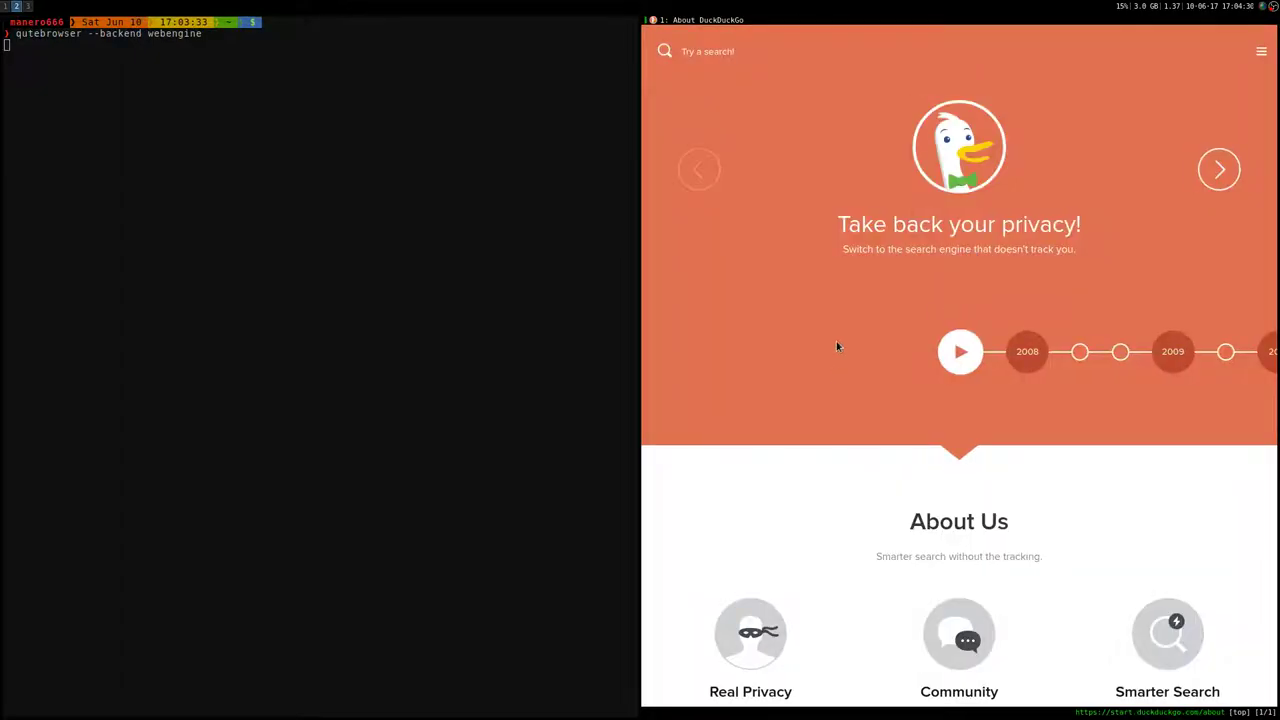
pyautogui.hotkey('shift', 'h')
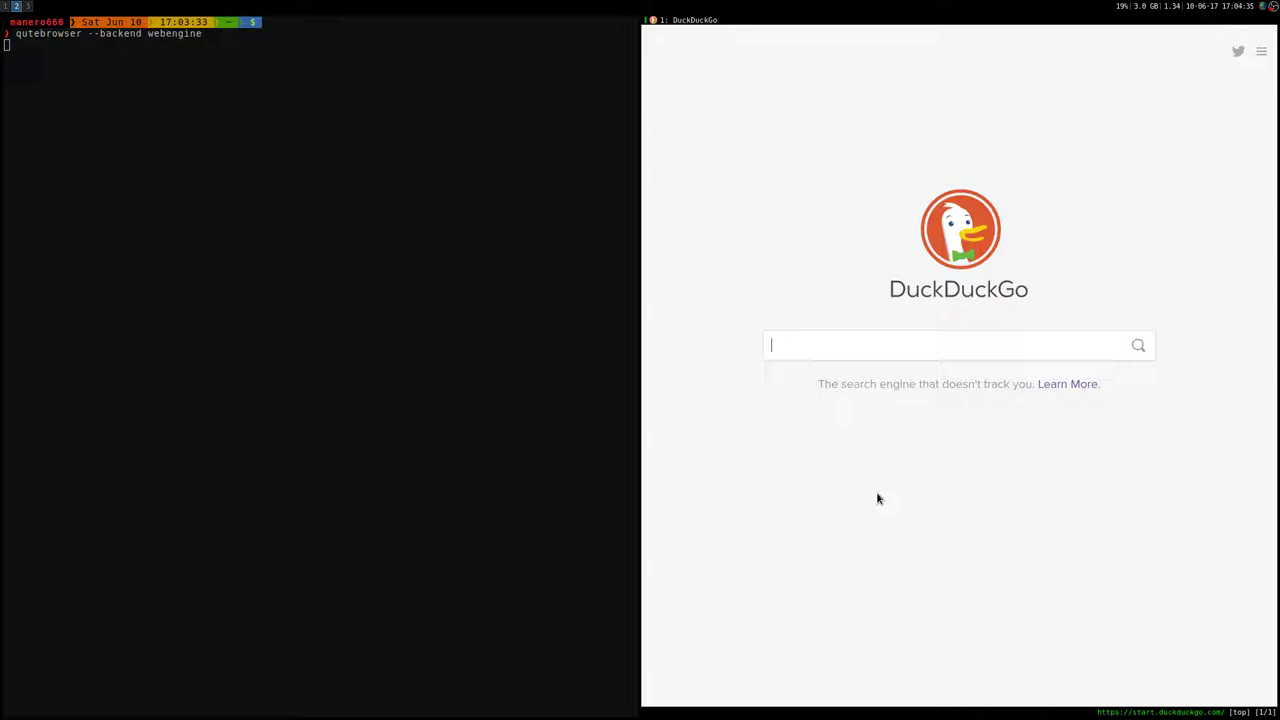
# - Follow the Learn More link using its hint, and move back, forward and back again through the page history
pyautogui.press('f')
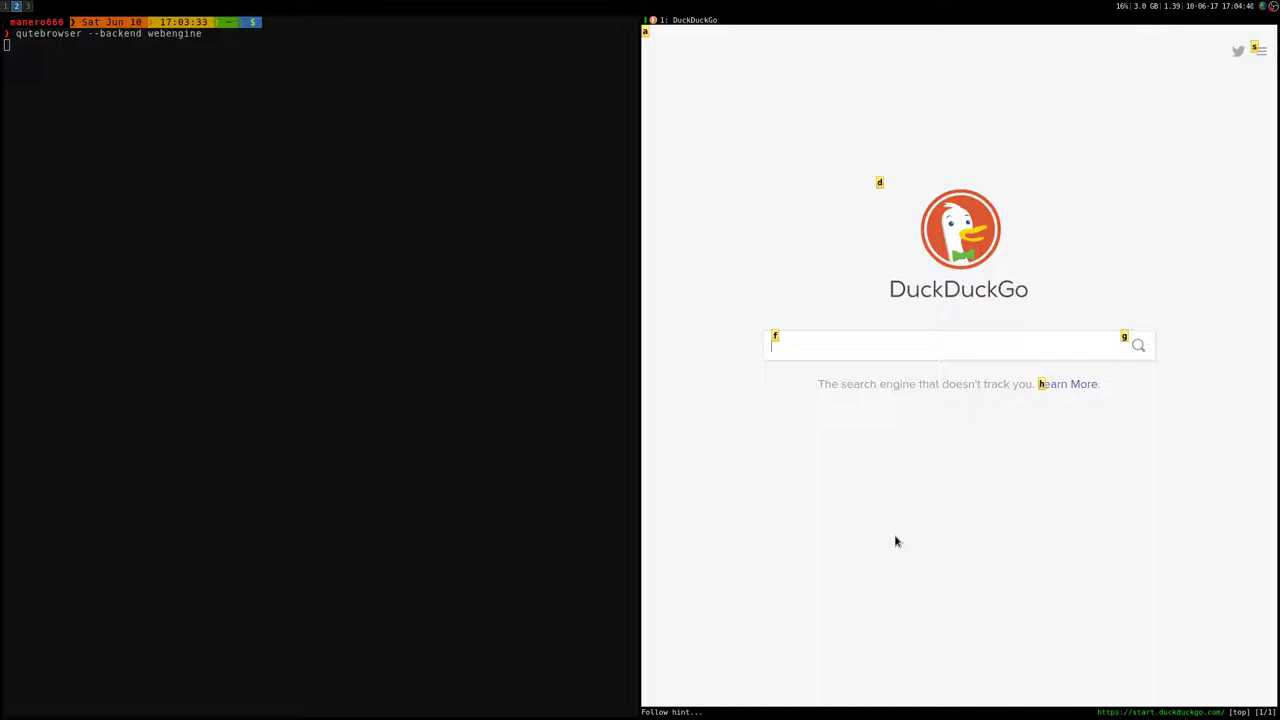
pyautogui.press('h')
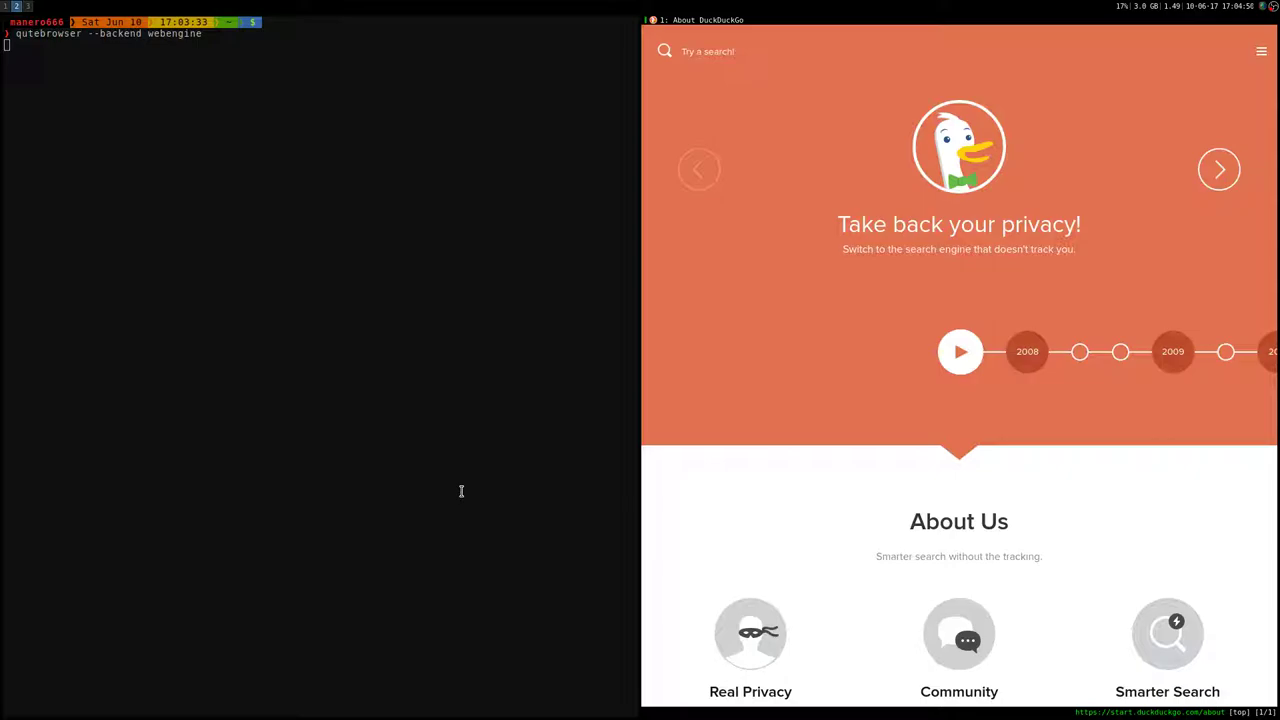
pyautogui.hotkey('shift', 'h')
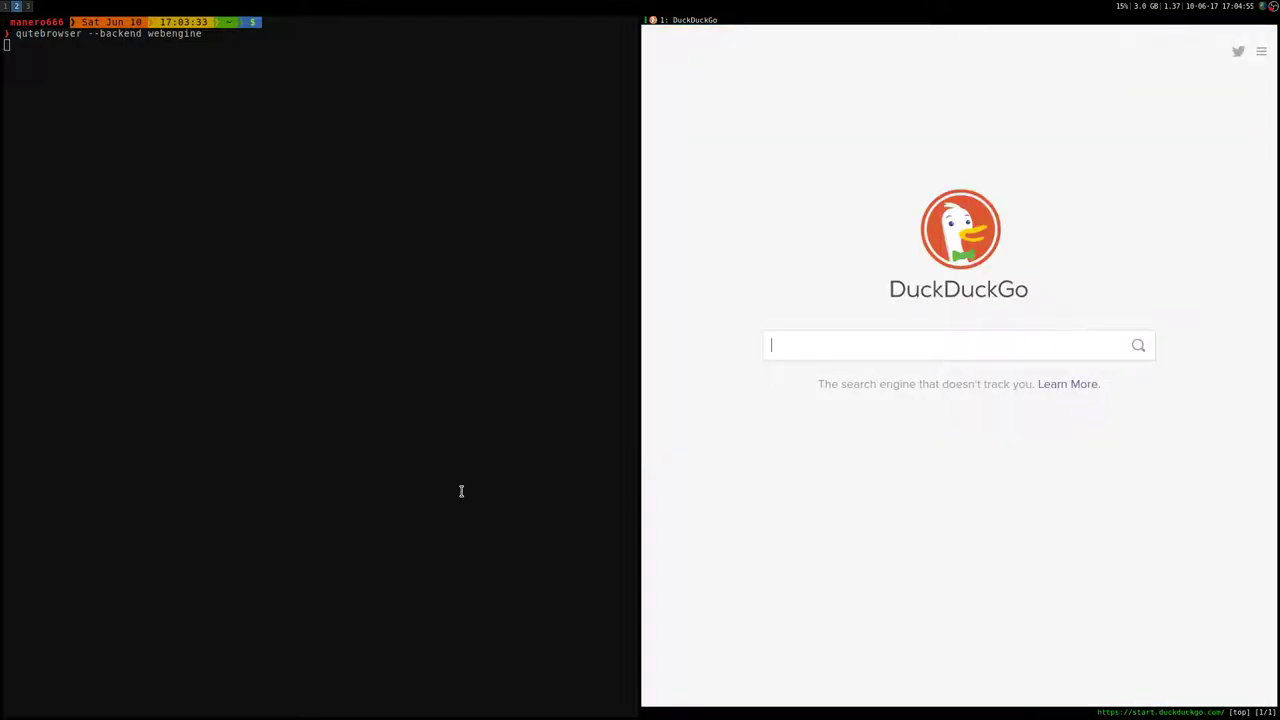
pyautogui.hotkey('shift', 'l')
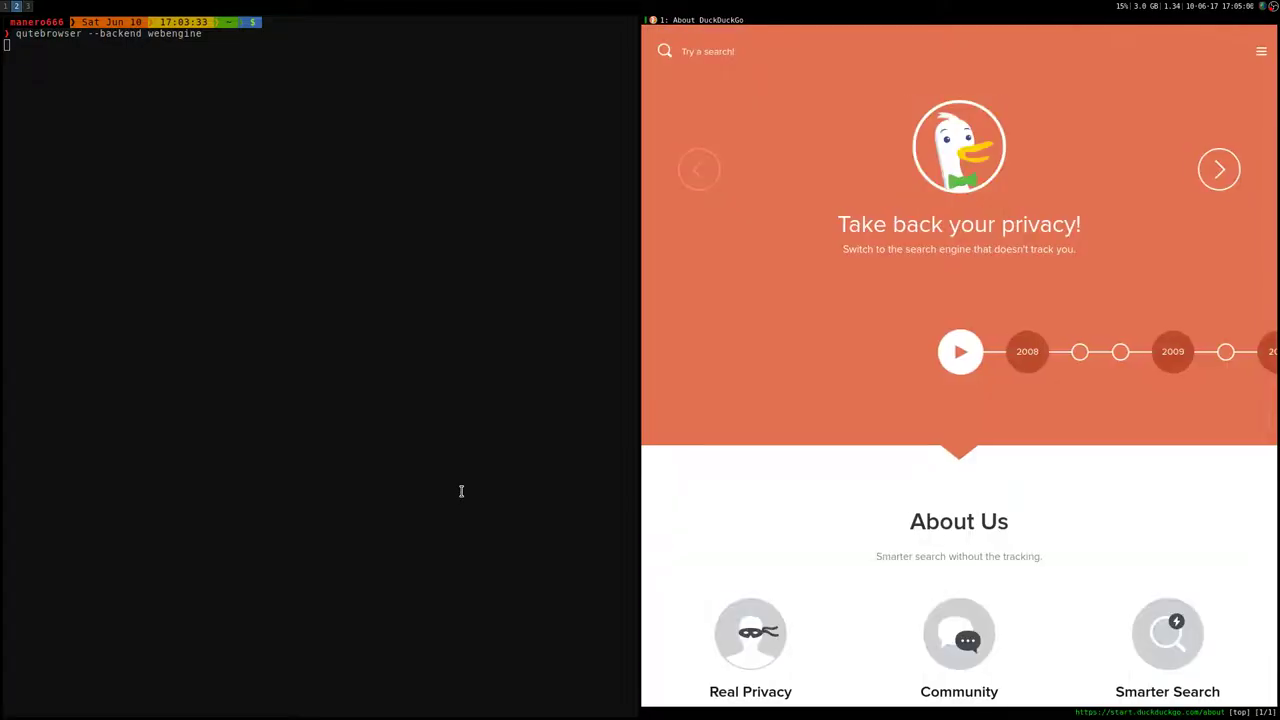
pyautogui.hotkey('shift', 'h')
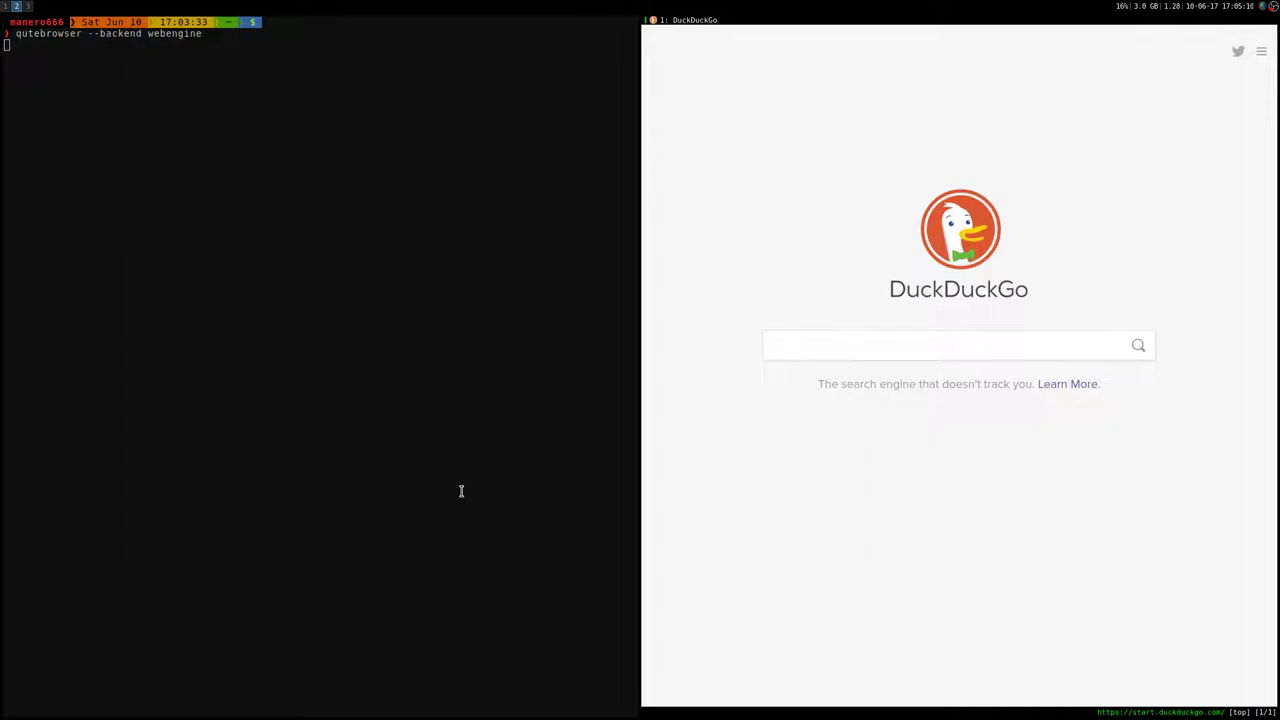
# - Try out insert mode by entering "dfdf" in the search box, clear the text and return to normal mode
pyautogui.write('i')
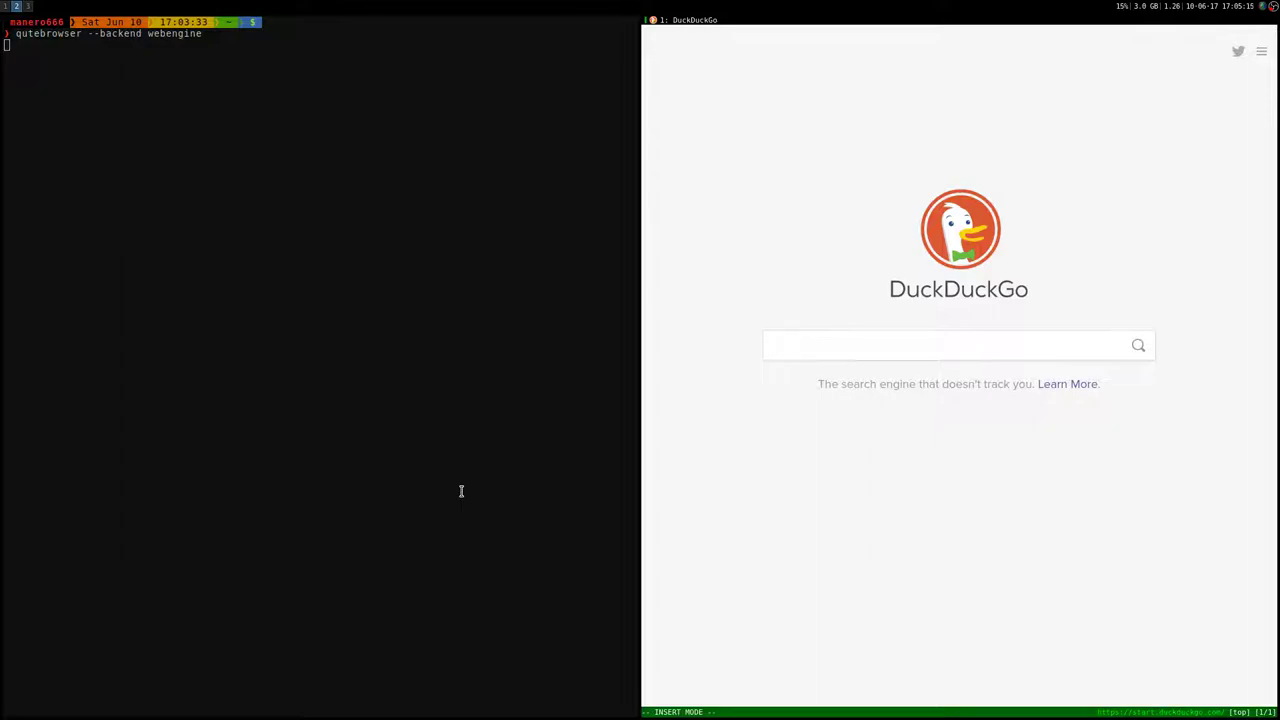
pyautogui.write('dfdf')
pyautogui.press('BackSpace')
pyautogui.press('BackSpace')
pyautogui.press('BackSpace')
pyautogui.press('BackSpace')
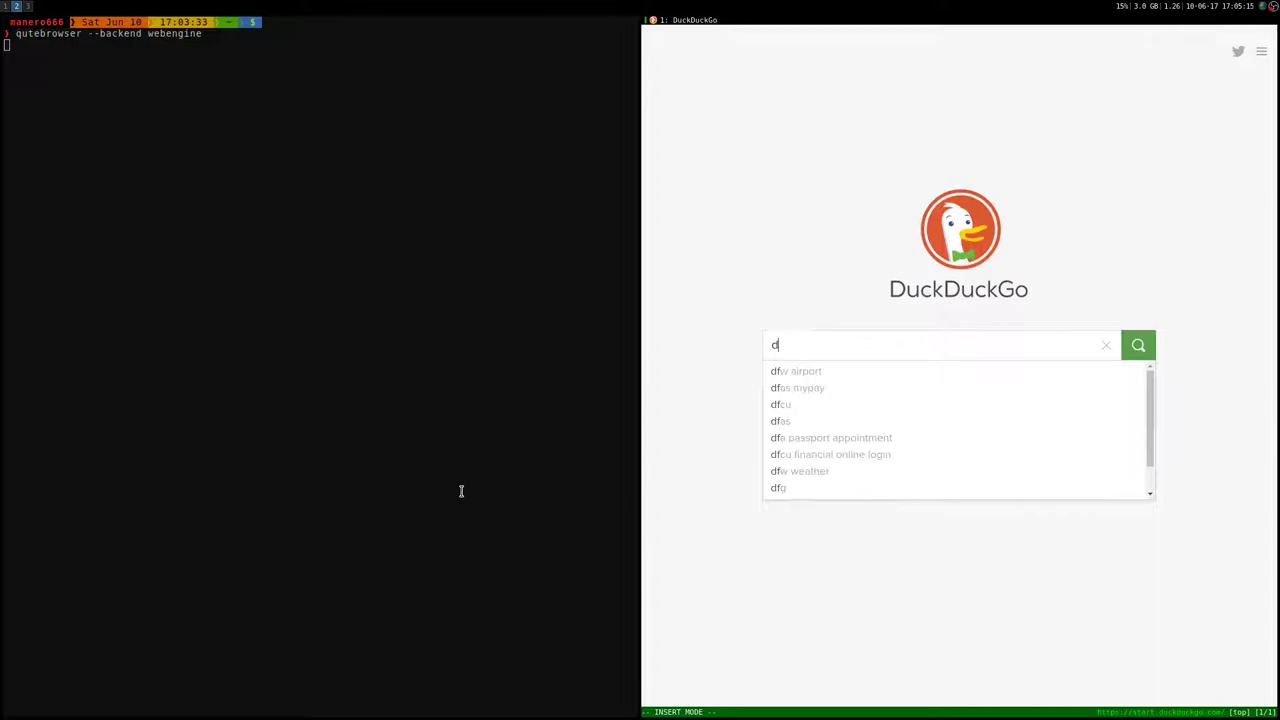
pyautogui.press('Escape')
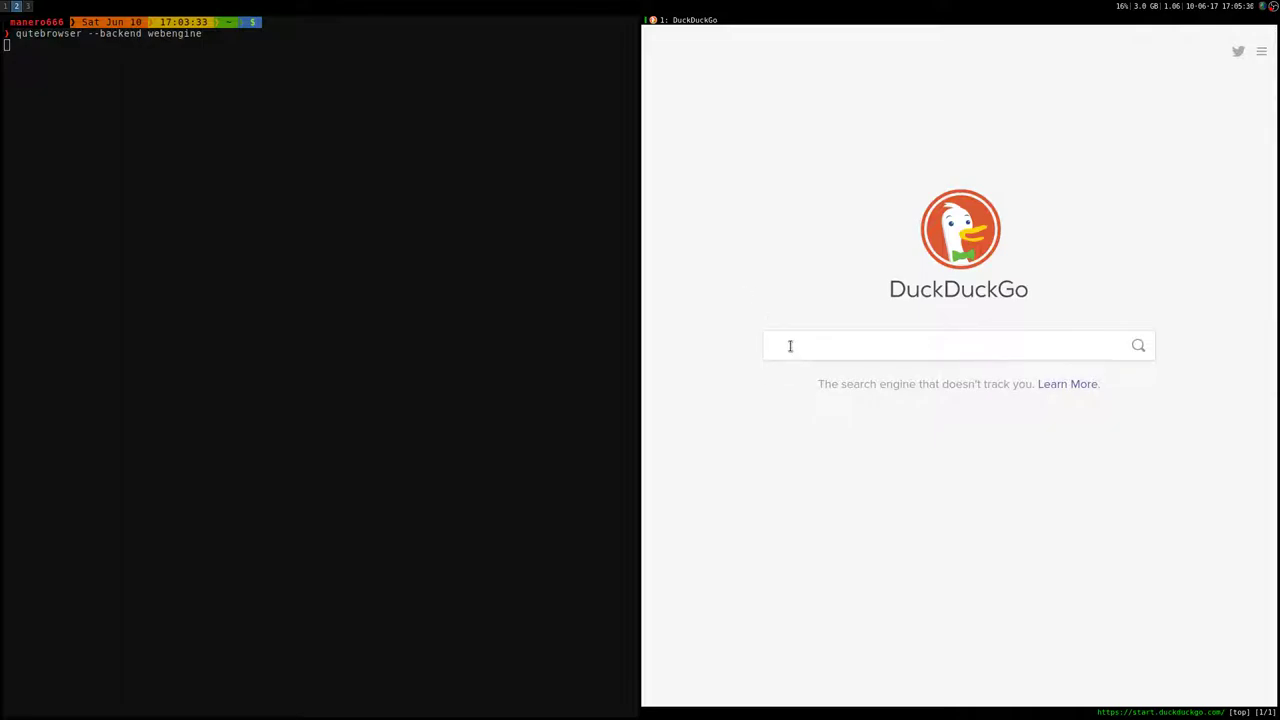
pyautogui.press('i')
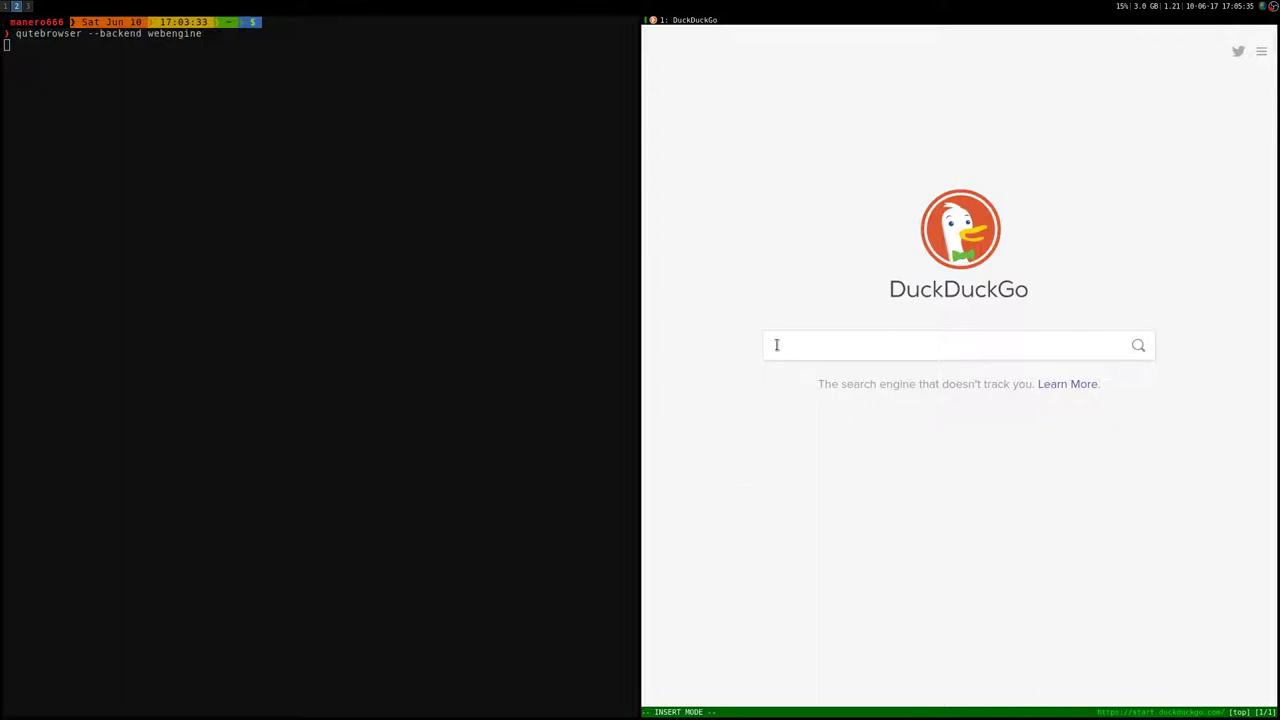
pyautogui.press('Escape')
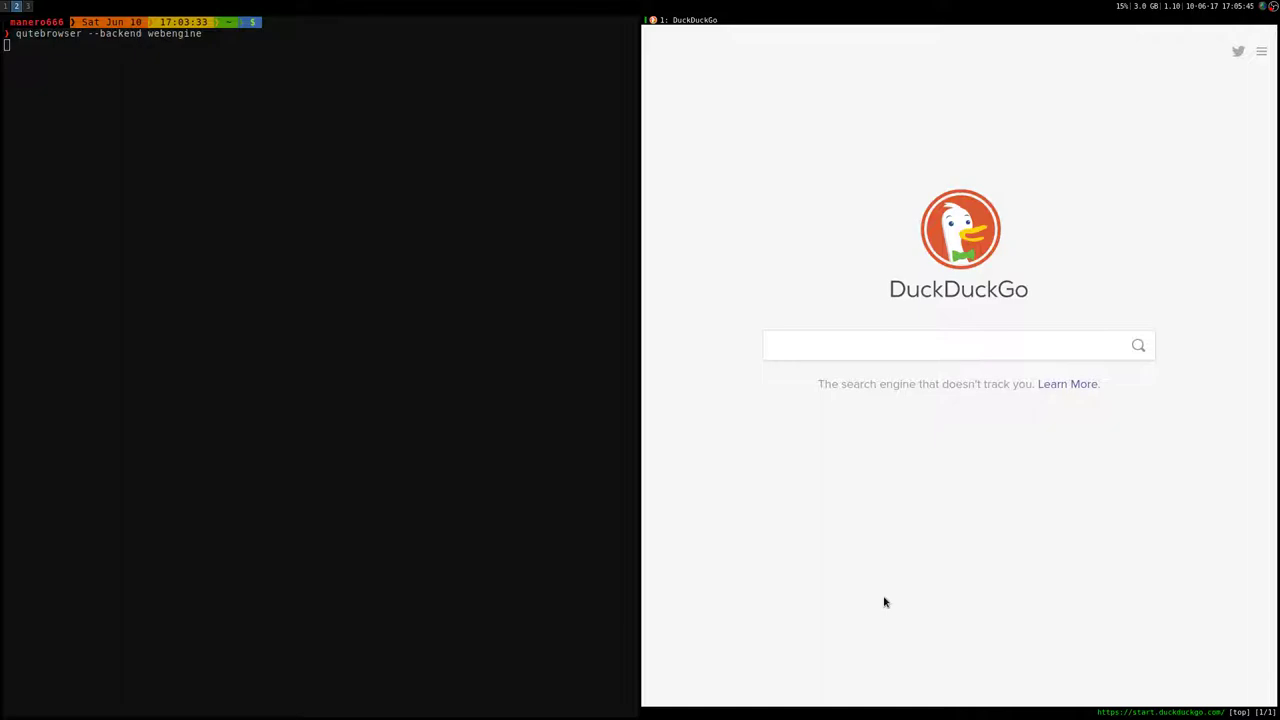
# - Focus the DuckDuckGo search box using its link hint and search for "linux"
pyautogui.press('f')
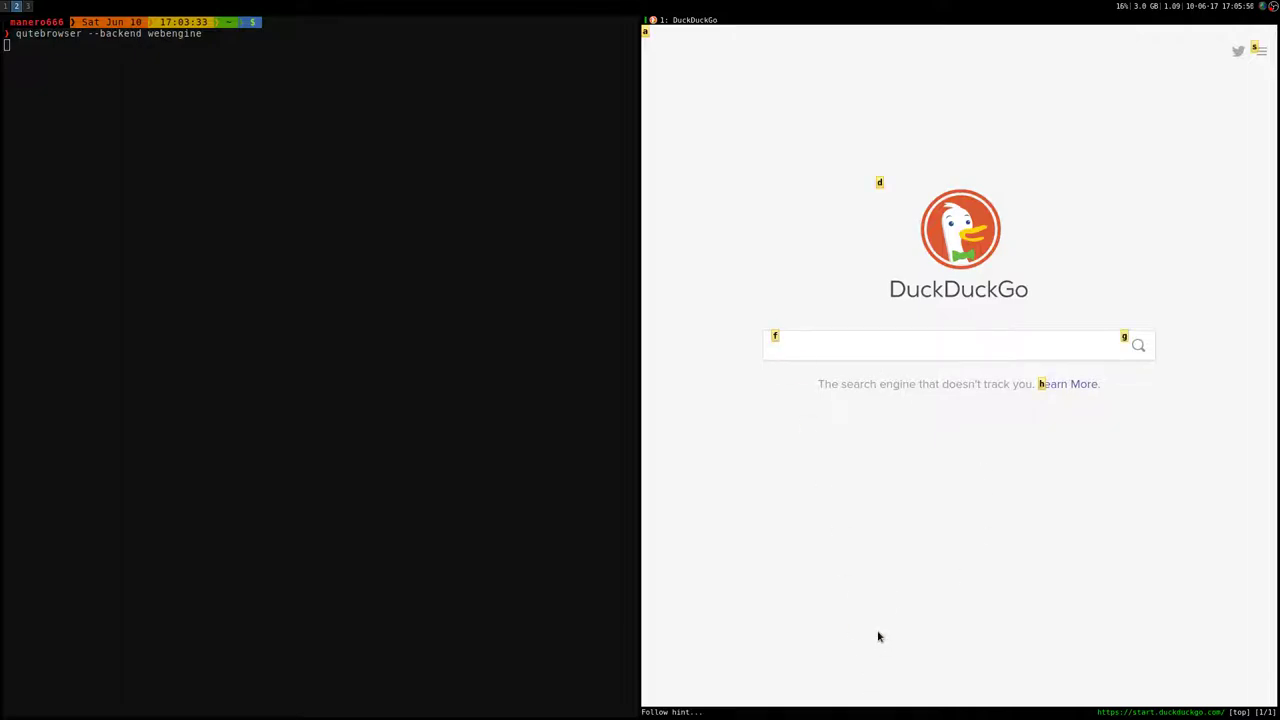
pyautogui.press('f')
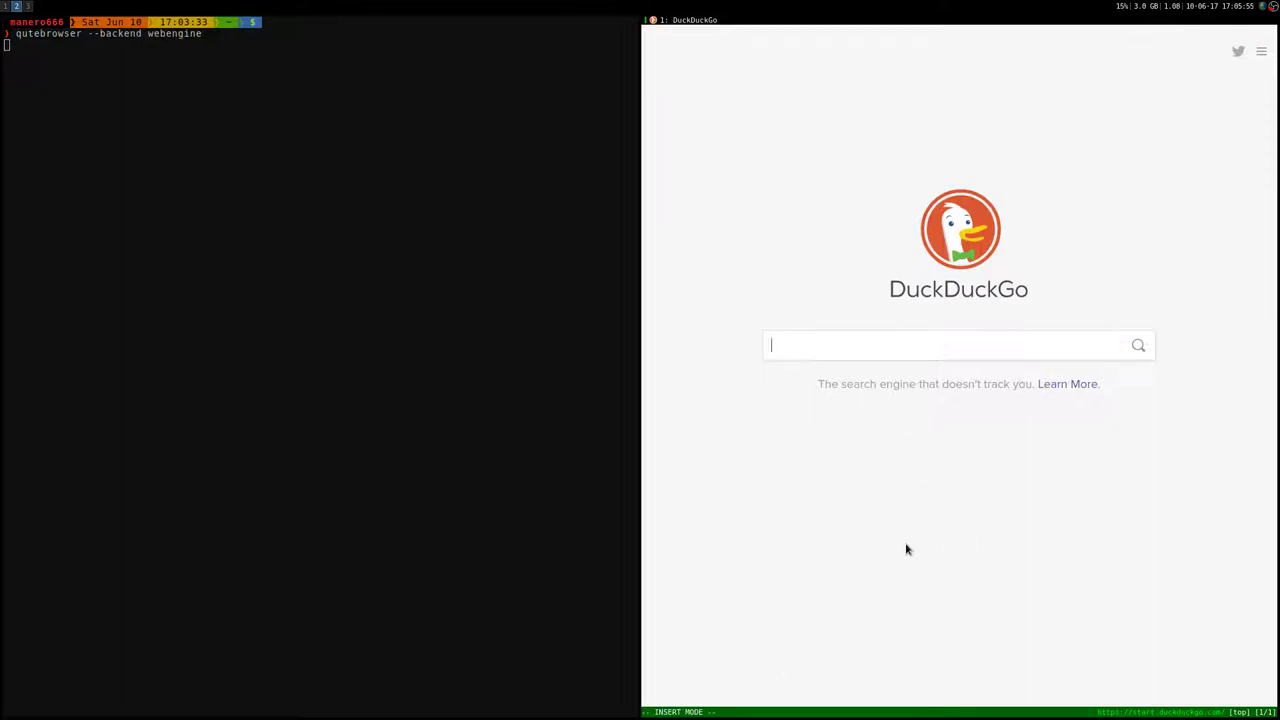
pyautogui.write('inux')
pyautogui.press('Return')
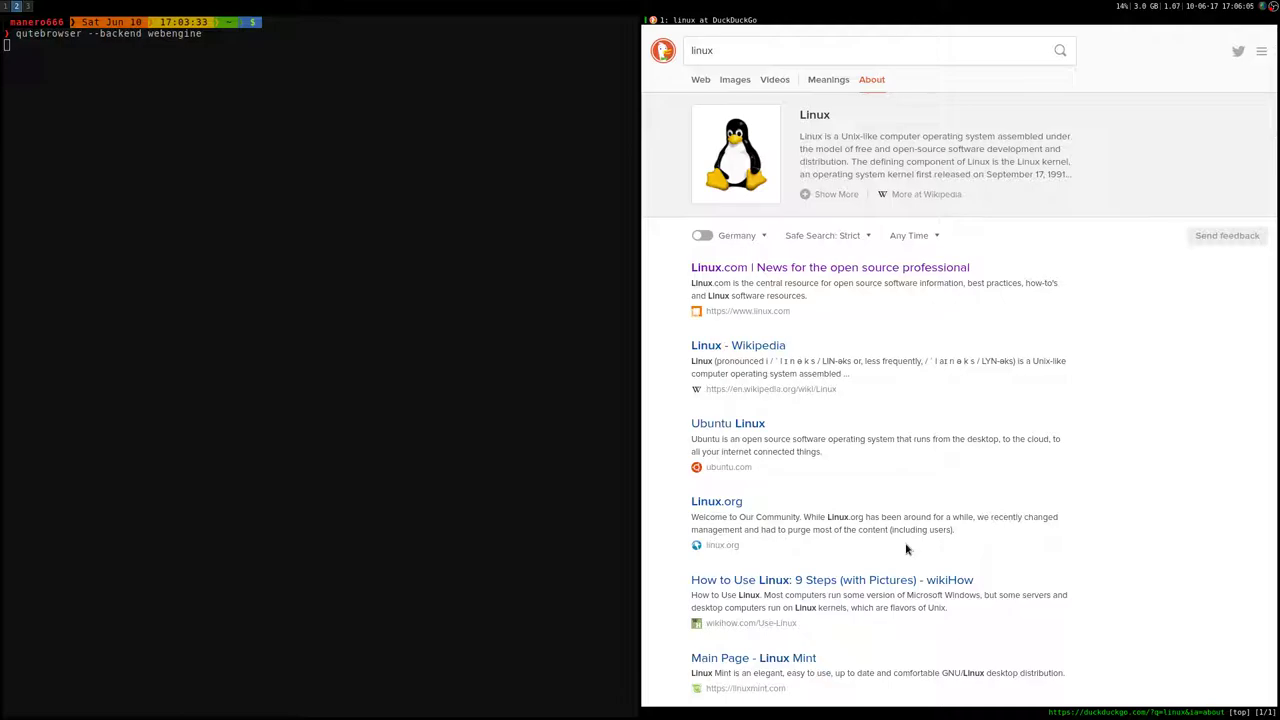
# - Search for "arch-linux" in the current tab with the open command
pyautogui.press('o')
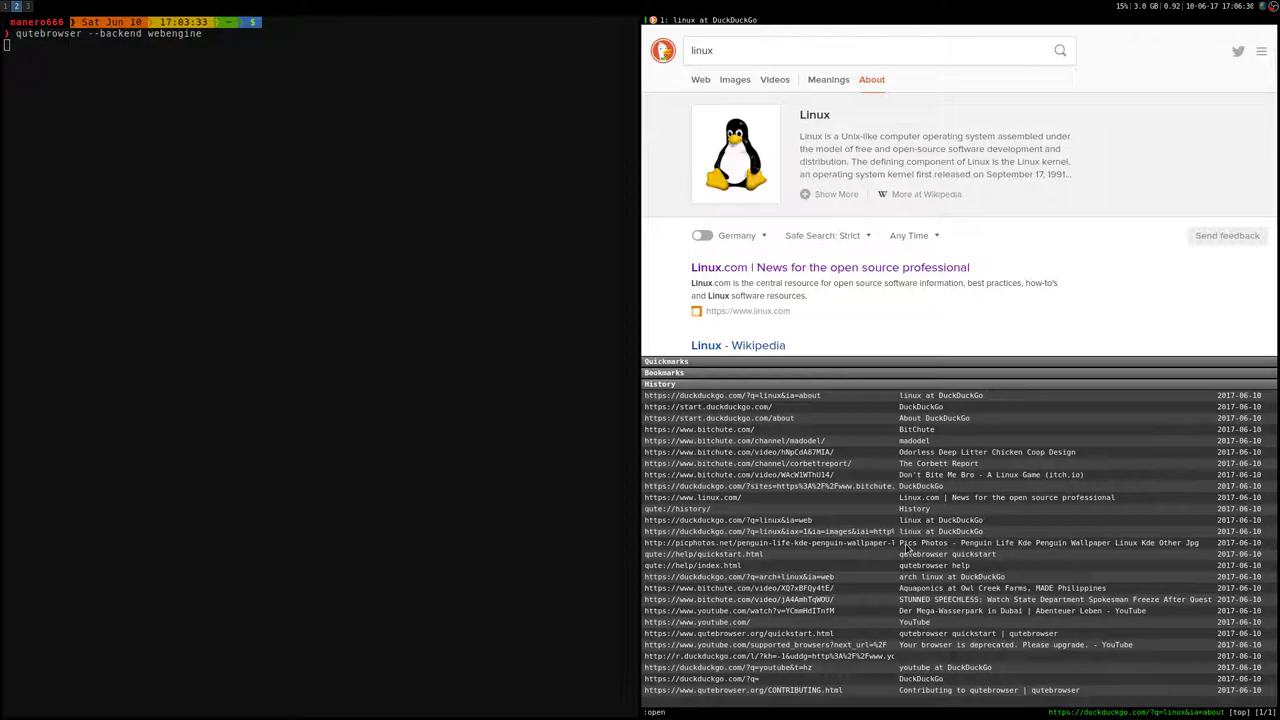
pyautogui.write('arch')
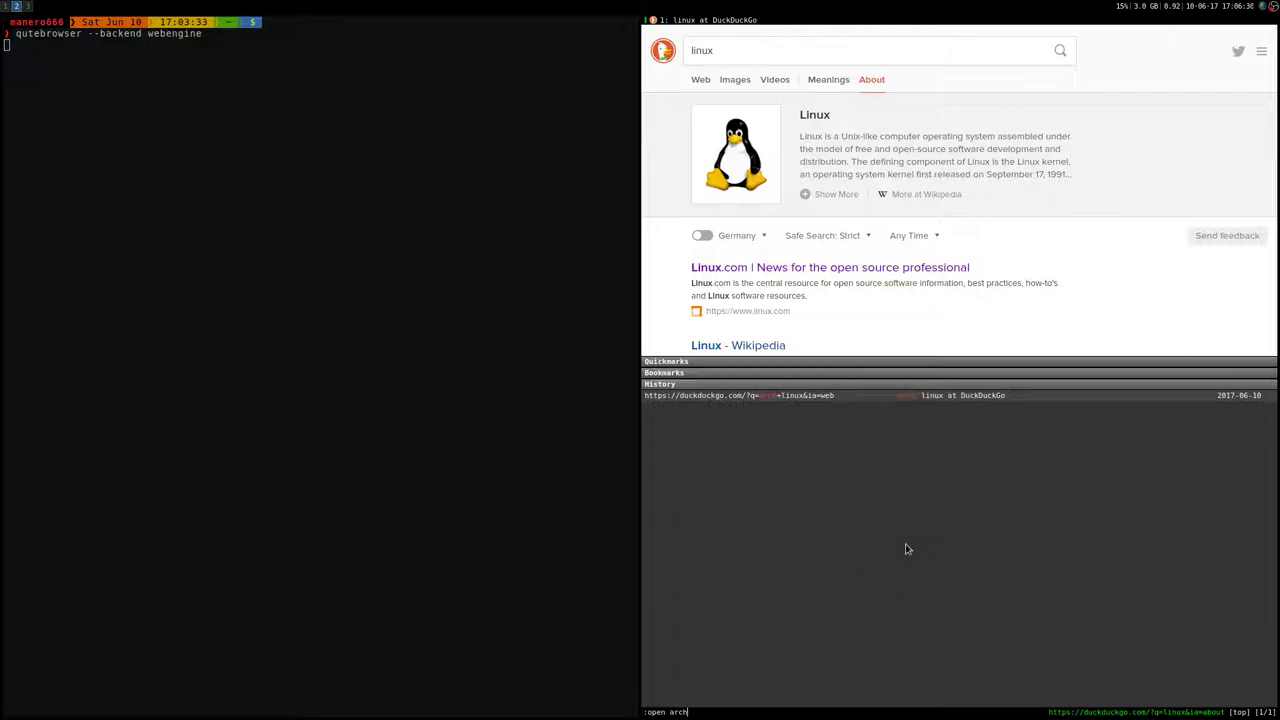
pyautogui.write('-linux')
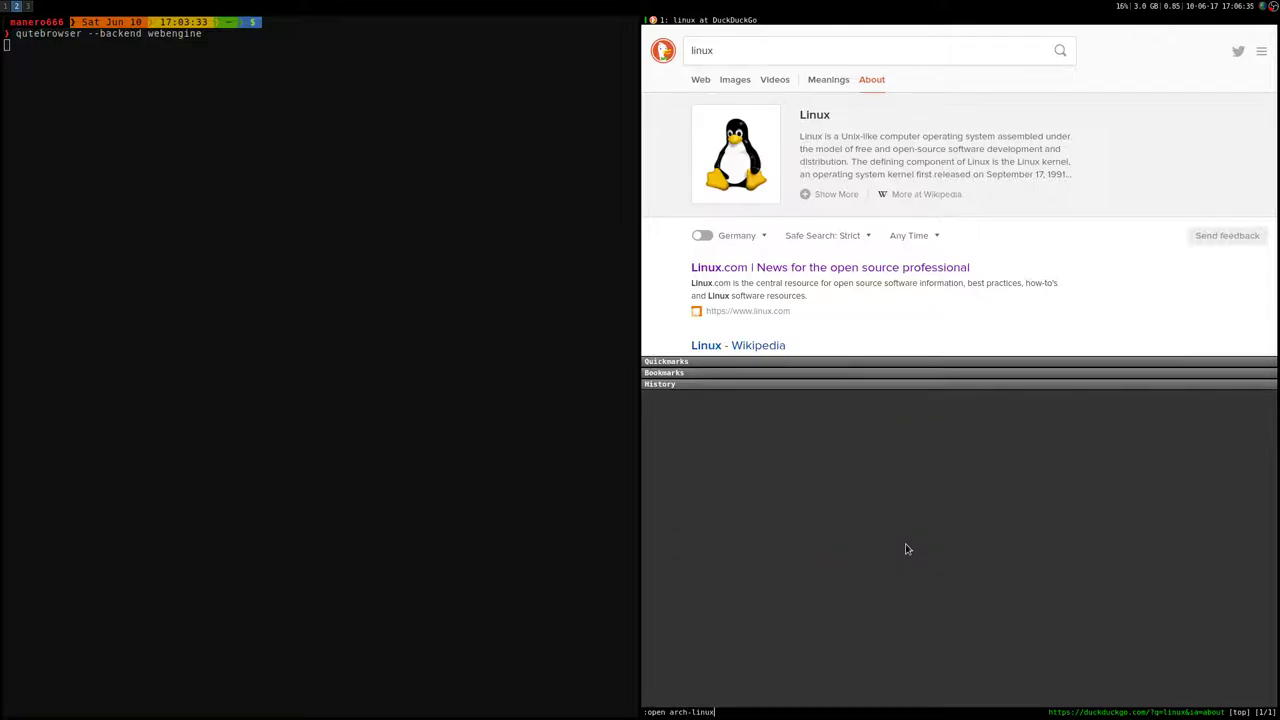
pyautogui.press('Return')
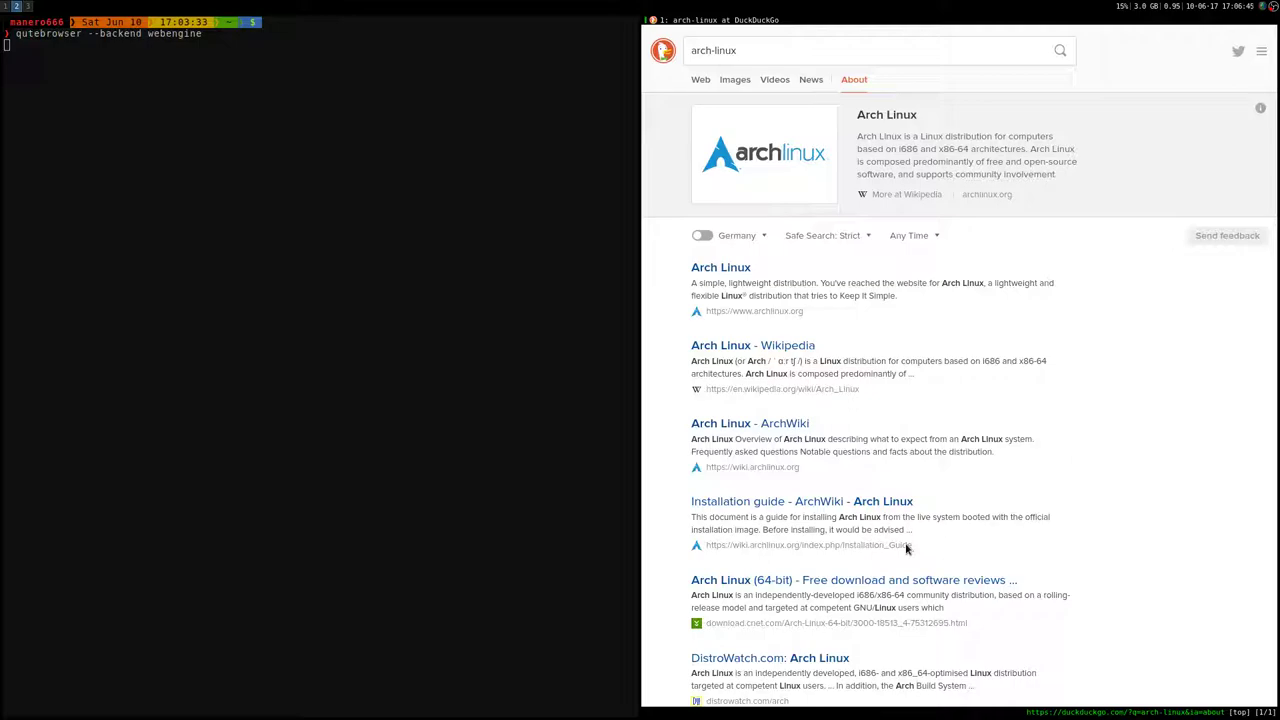
# - Open an "arch-linux" search in a new tab and switch back and forth between the two tabs, ending on the first
pyautogui.hotkey('shift', 'o')
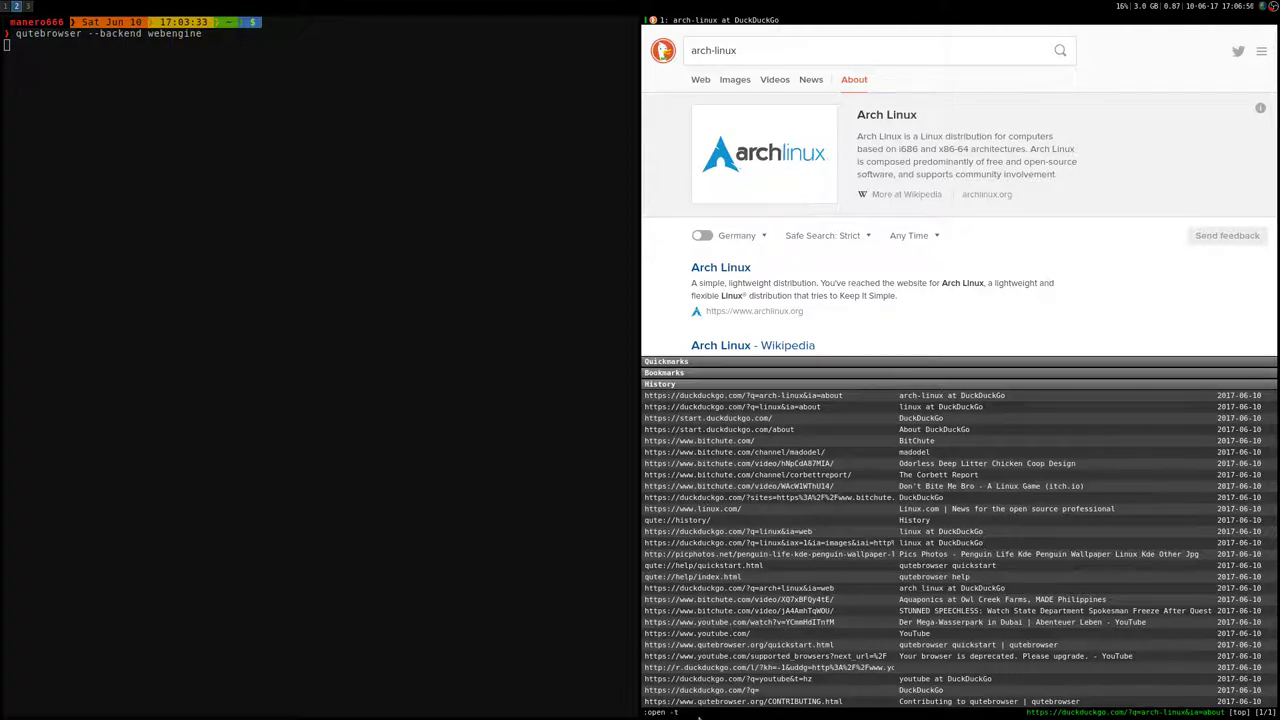
pyautogui.write('arch-lin')
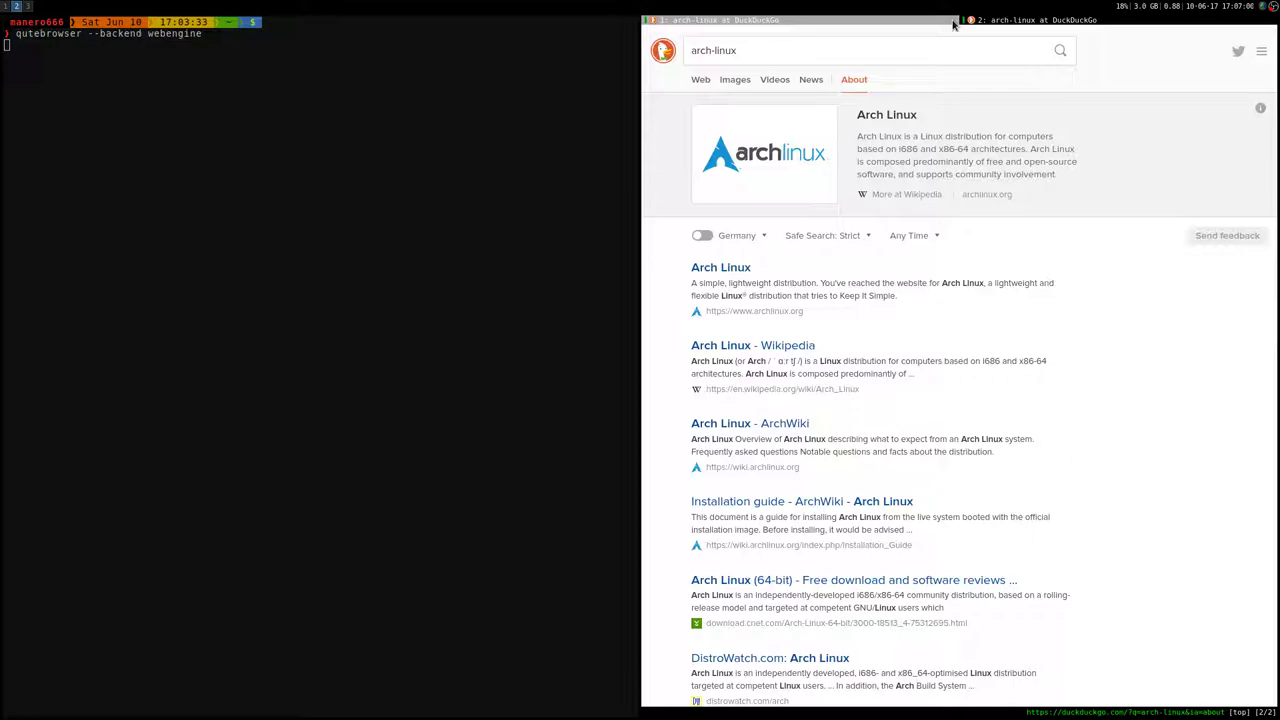
pyautogui.click(952, 21)
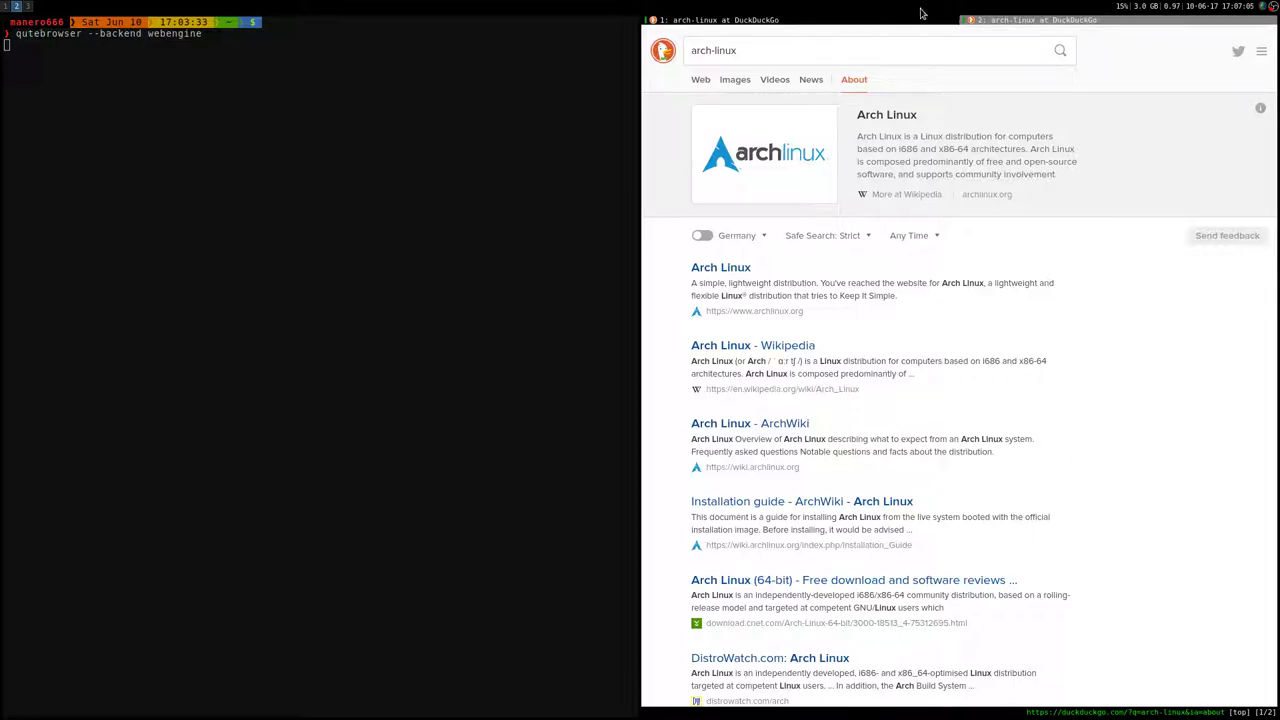
pyautogui.scroll(-1, 921, 27)
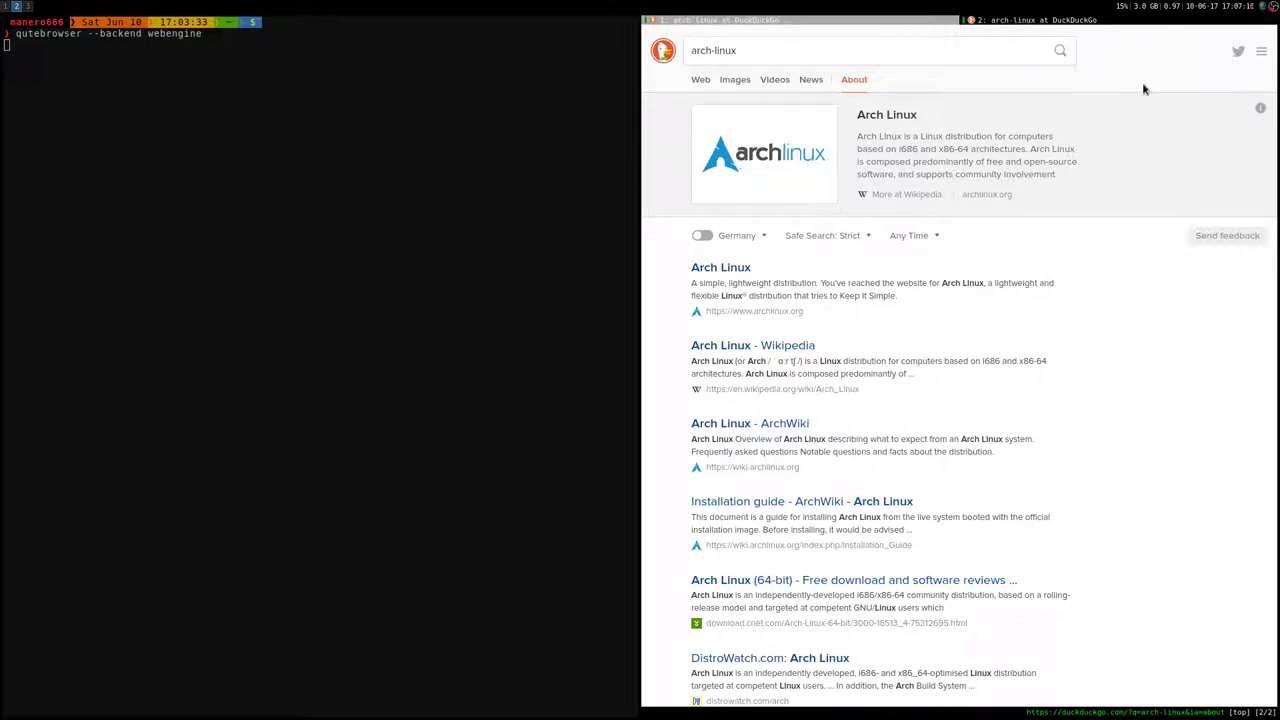
pyautogui.hotkey('shift', 'k')
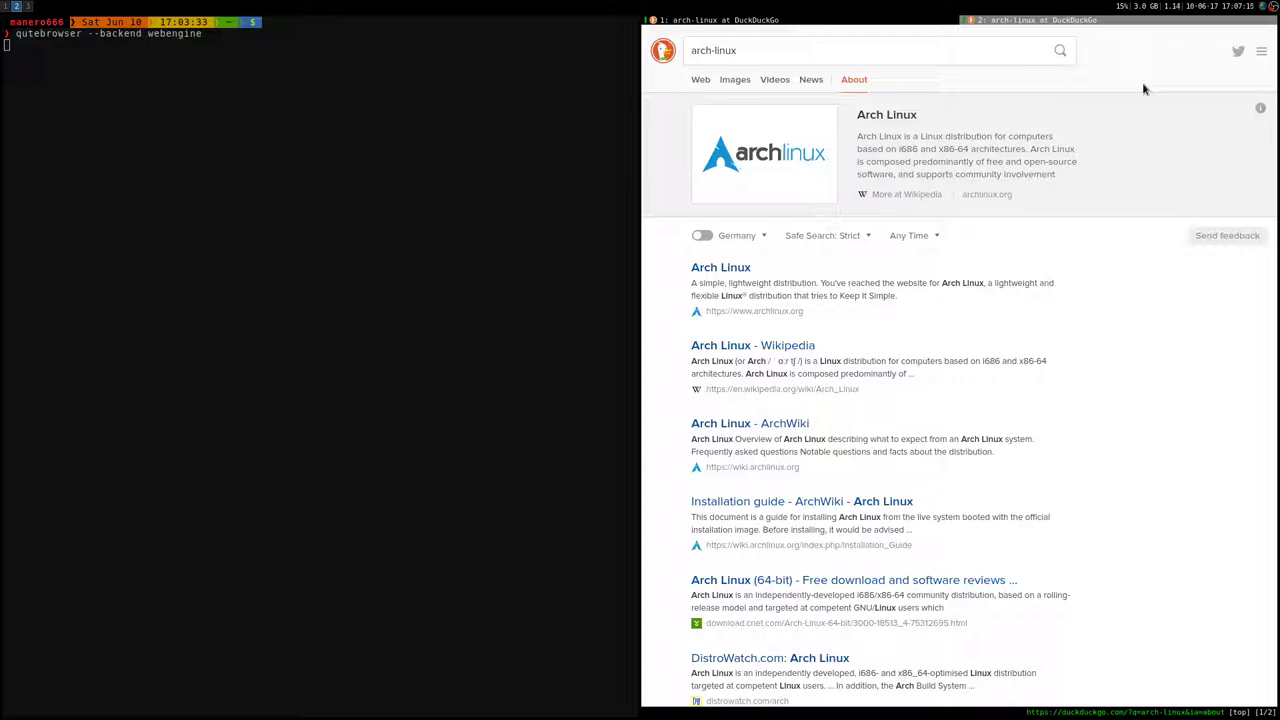
pyautogui.hotkey('shift', 'j')
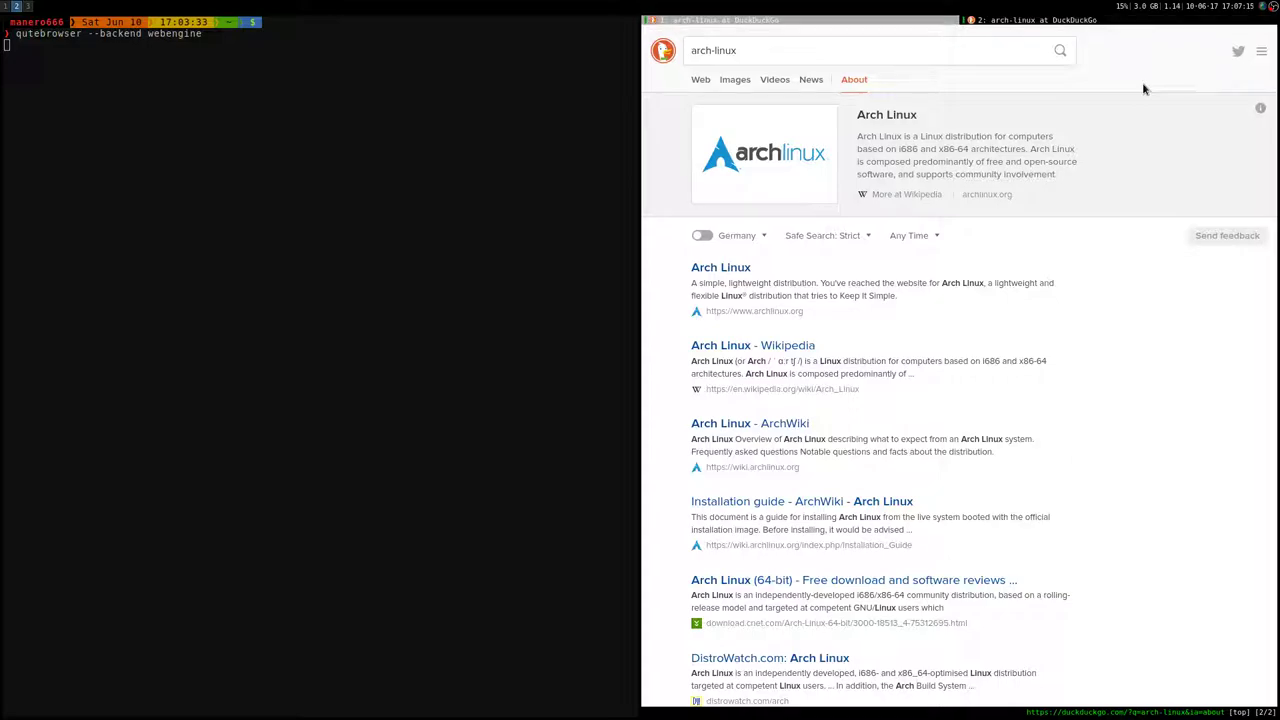
pyautogui.hotkey('shift', 'k')
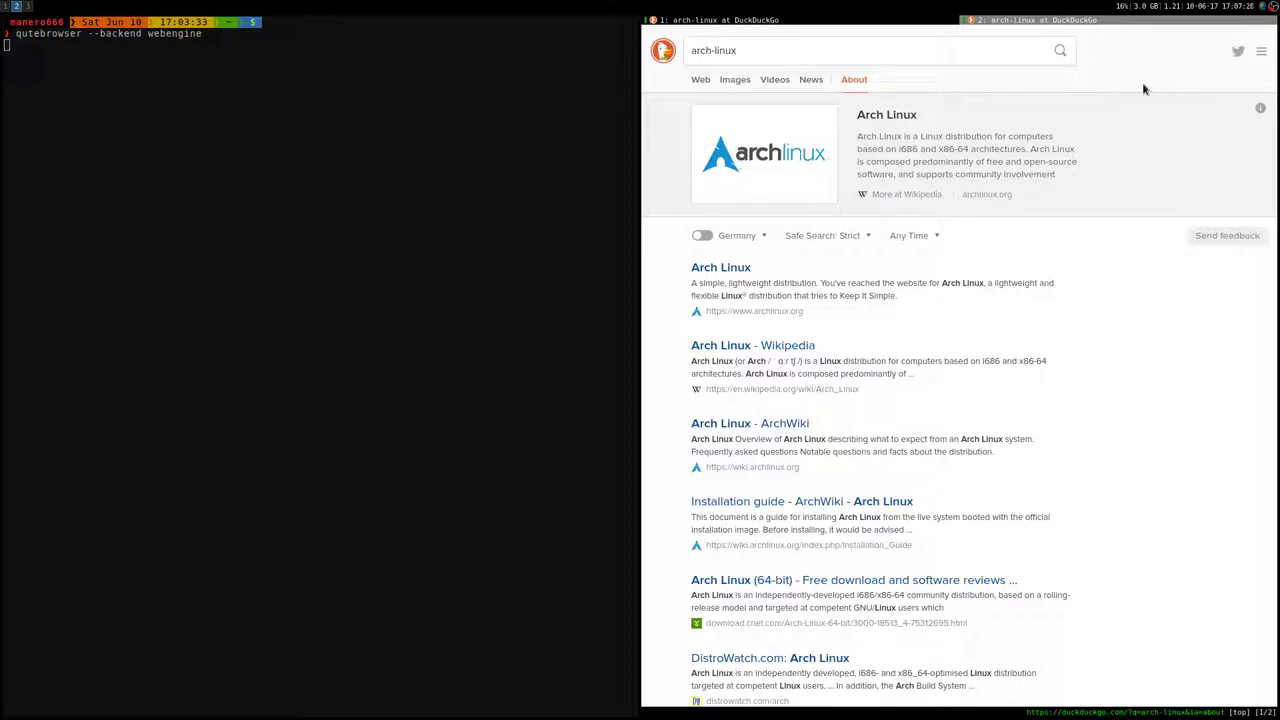
# - Close the current tab and clone the remaining arch-linux results tab
pyautogui.press('d')
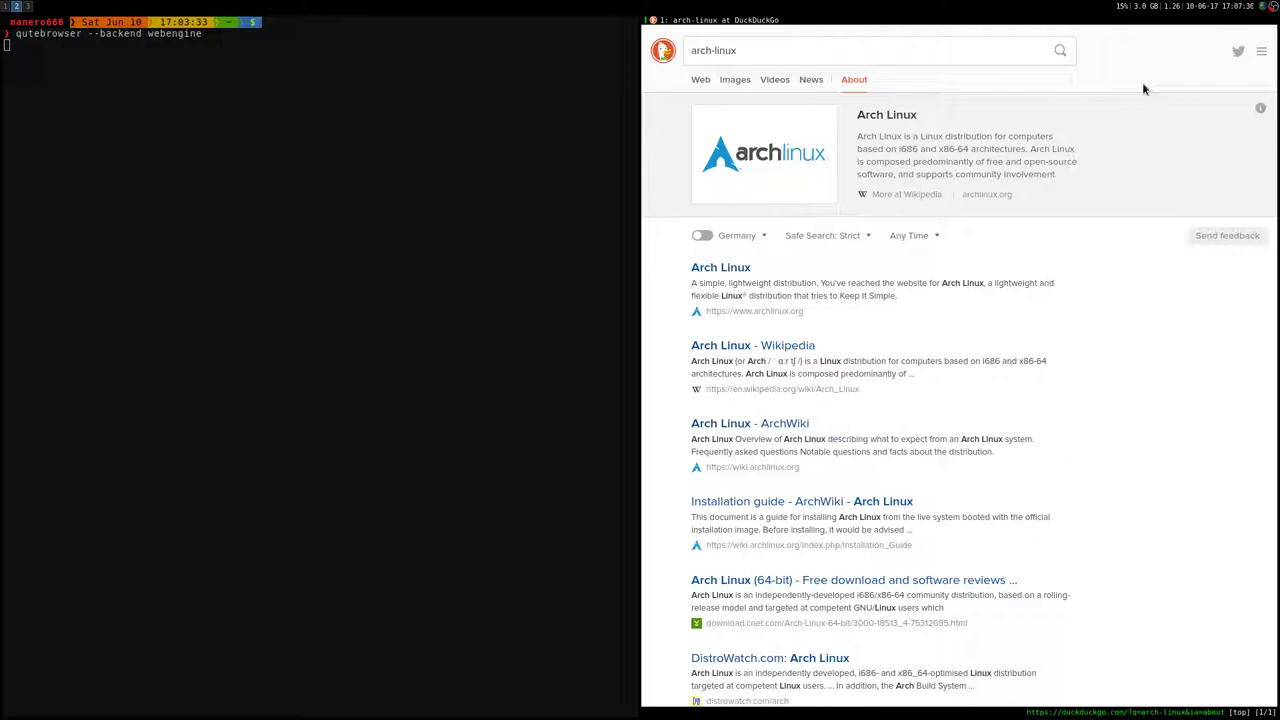
pyautogui.press('g')
pyautogui.press('C')
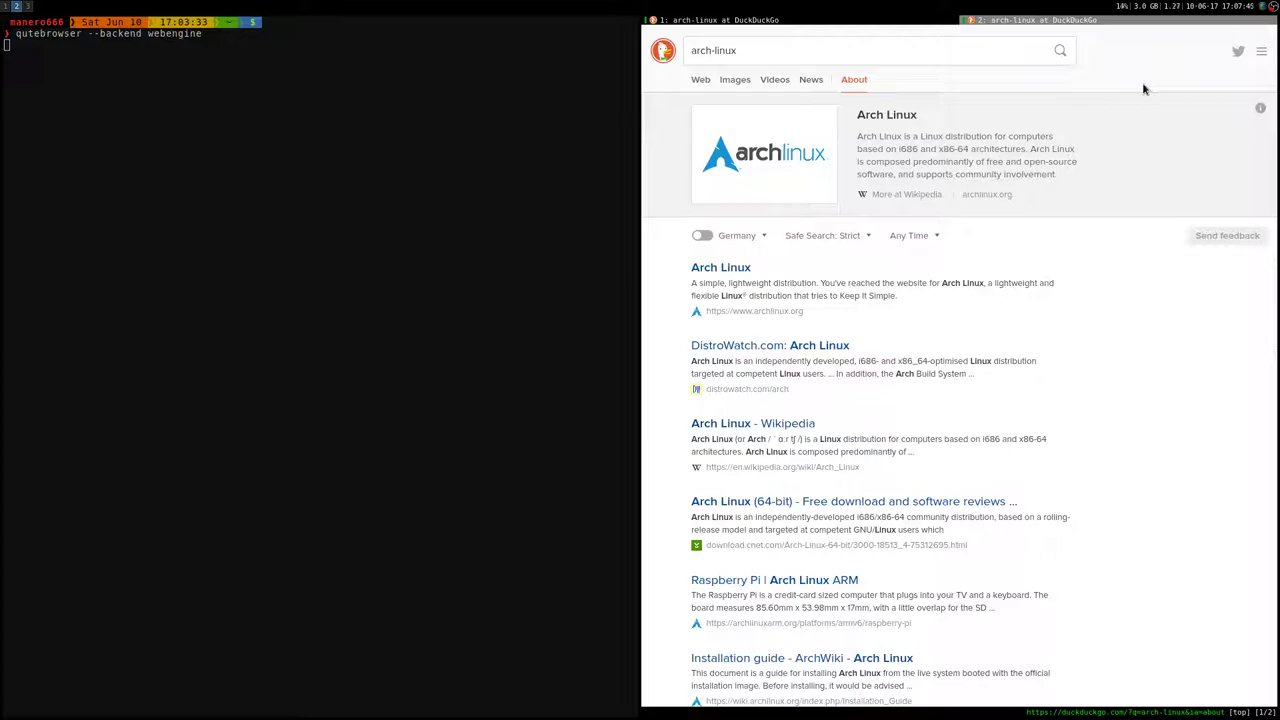
# - Focus the DuckDuckGo search box using its link hint, leave insert mode, and replace the query with a search for "bitchute"
pyautogui.press('f')
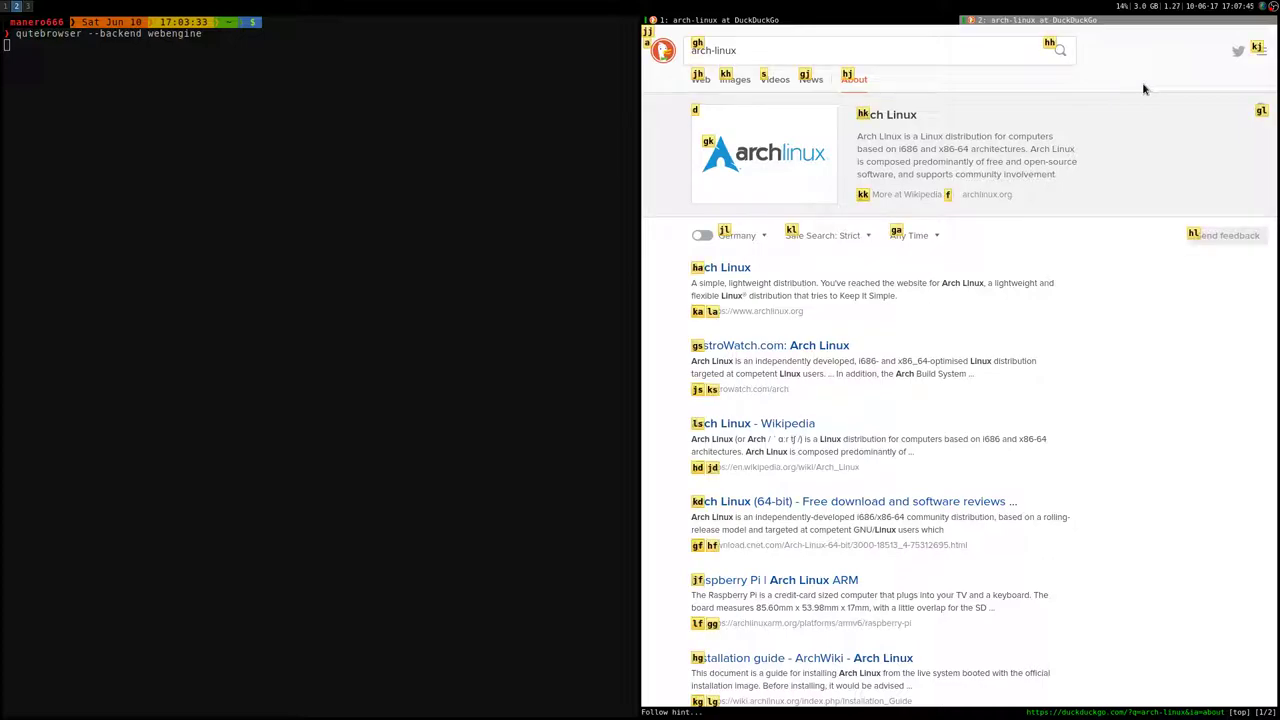
pyautogui.press('g')
pyautogui.press('h')
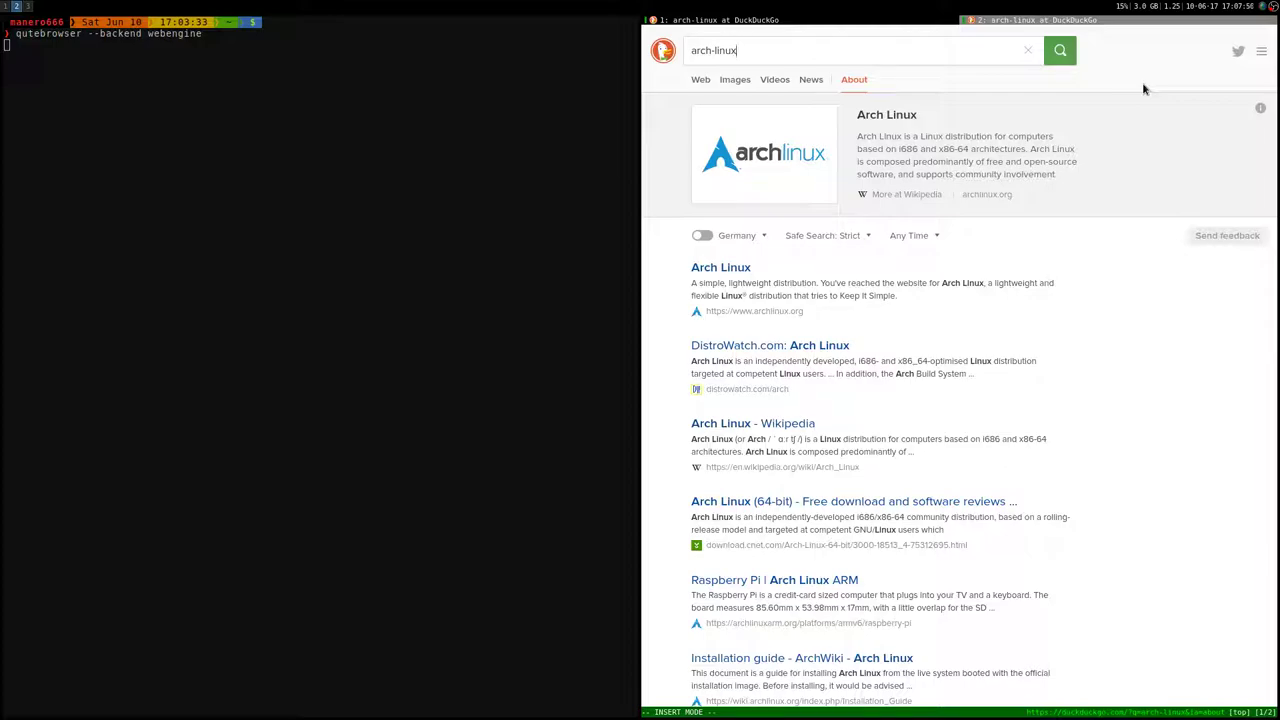
pyautogui.press('Escape')
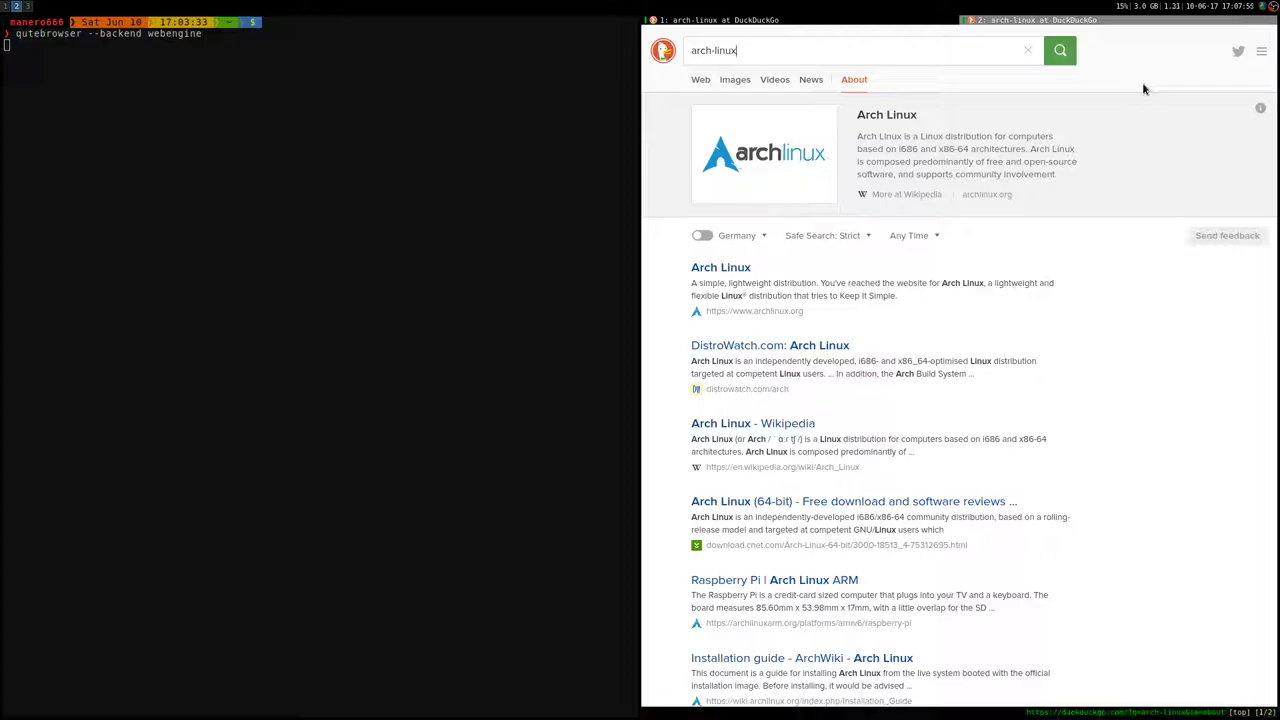
pyautogui.click(780, 55)
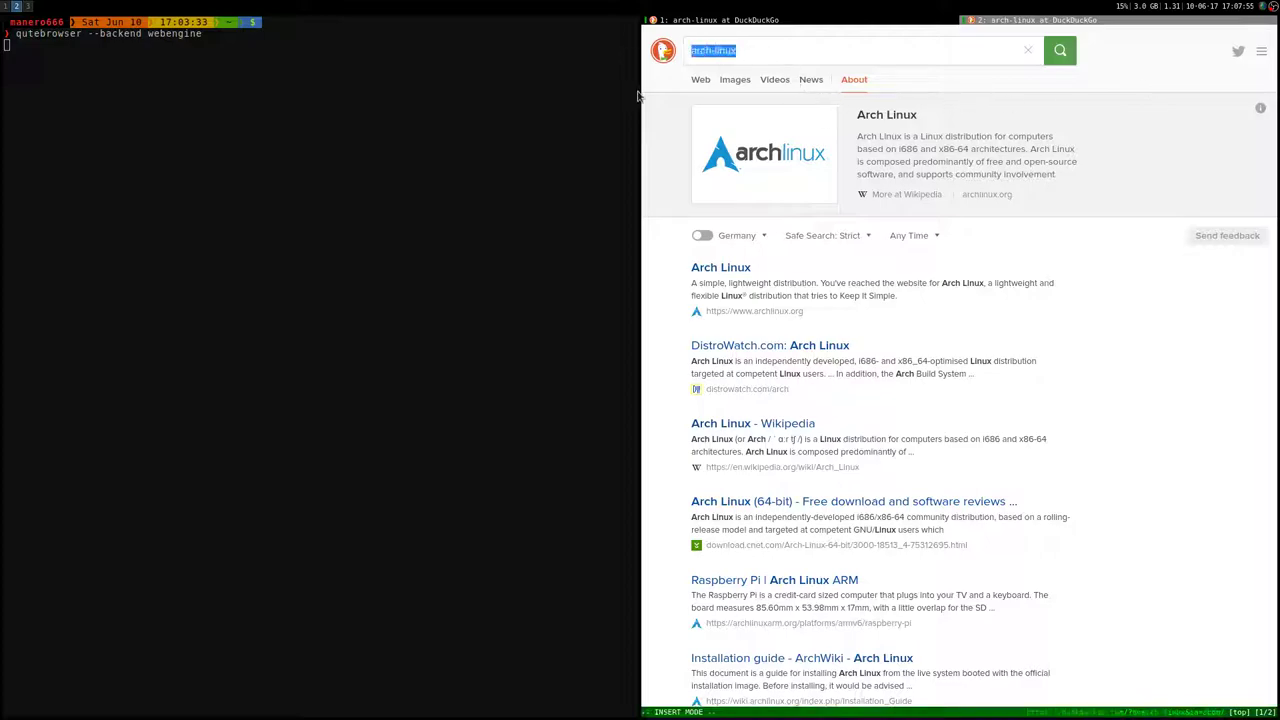
pyautogui.press('BackSpace')
pyautogui.write('bitchute')
pyautogui.press('Return')
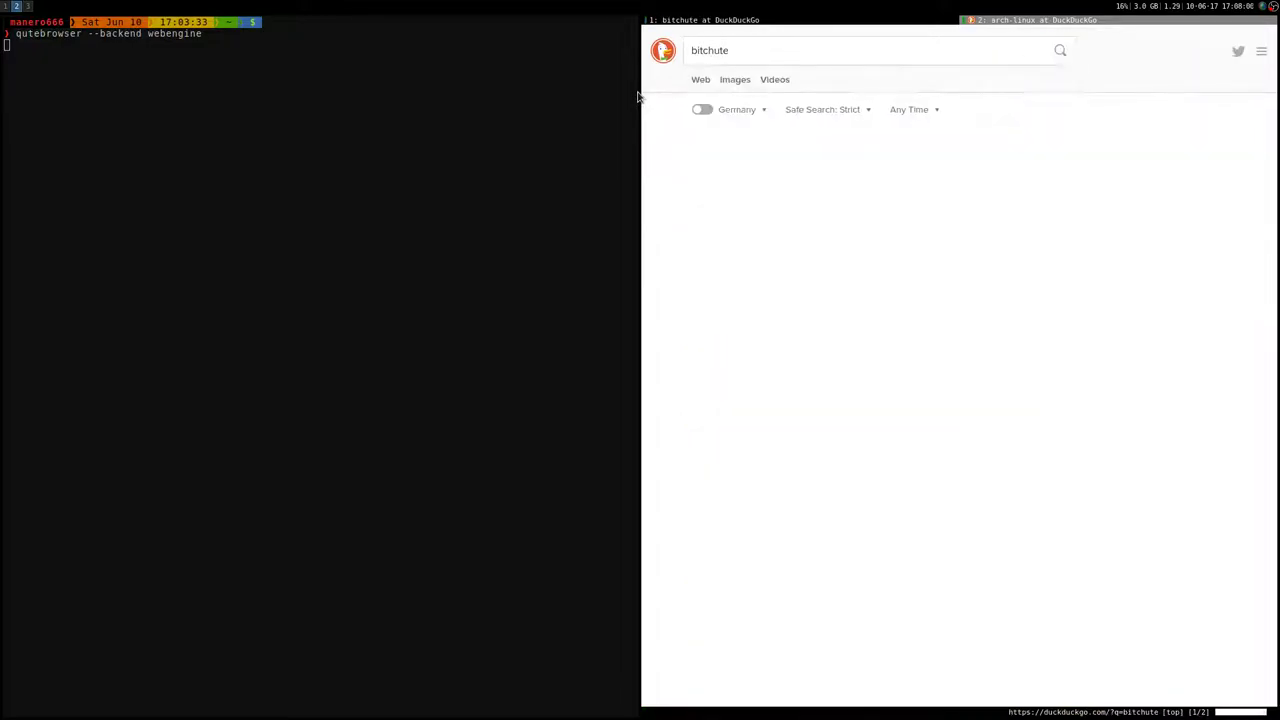
# - Open the first BitChute search result using its link hint
pyautogui.press('f')
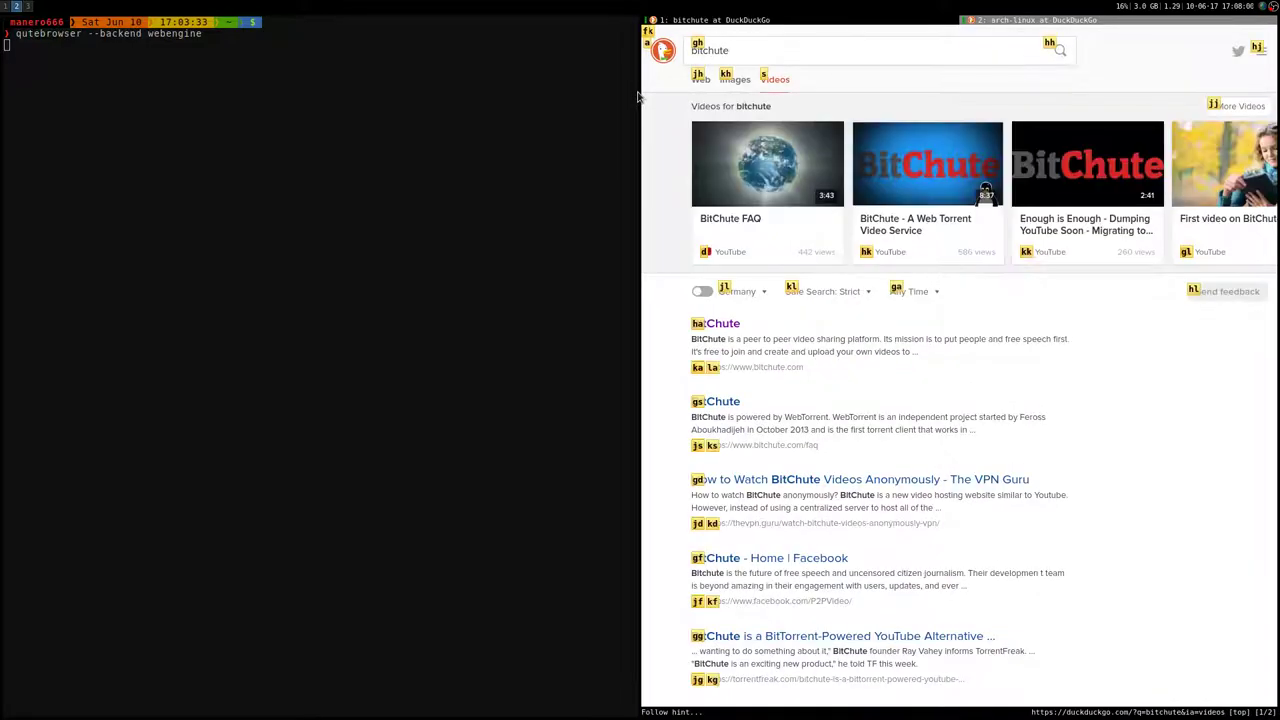
pyautogui.press('h')
pyautogui.press('a')
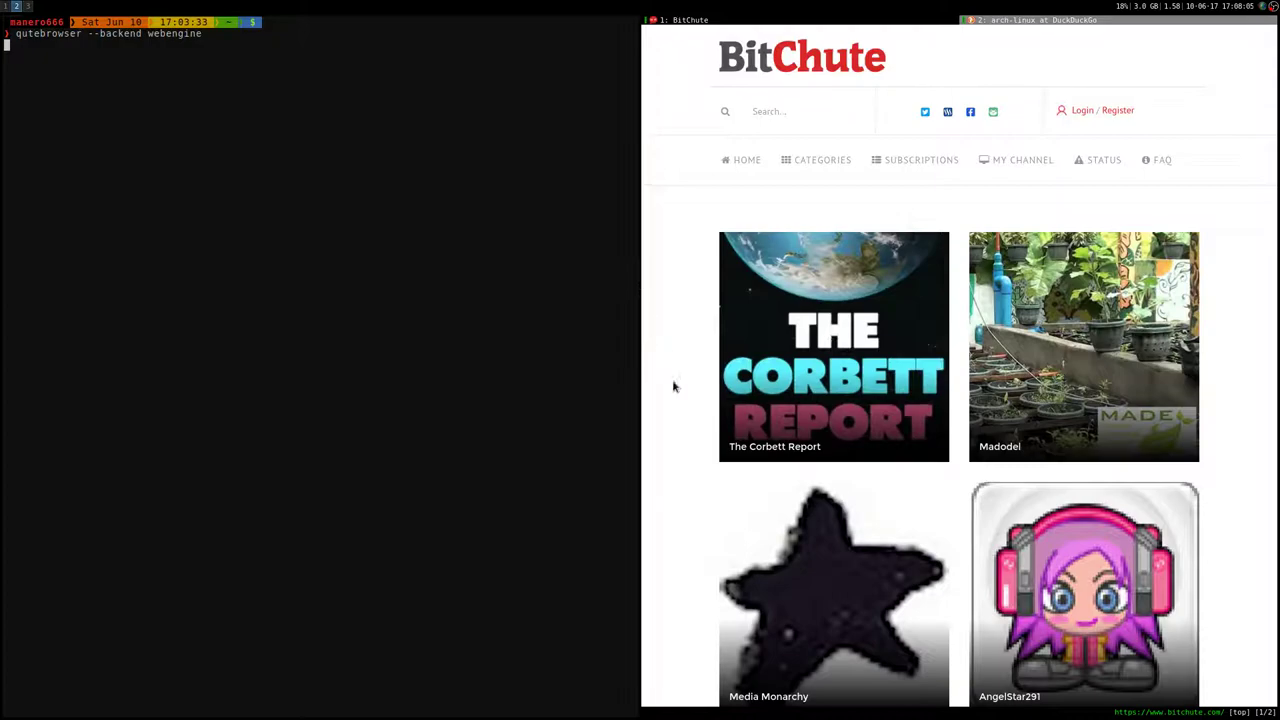
# - Look through the featured channels and the Latest Videos and Most Viewed sections on the BitChute homepage
pyautogui.scroll(-5, 673, 387)
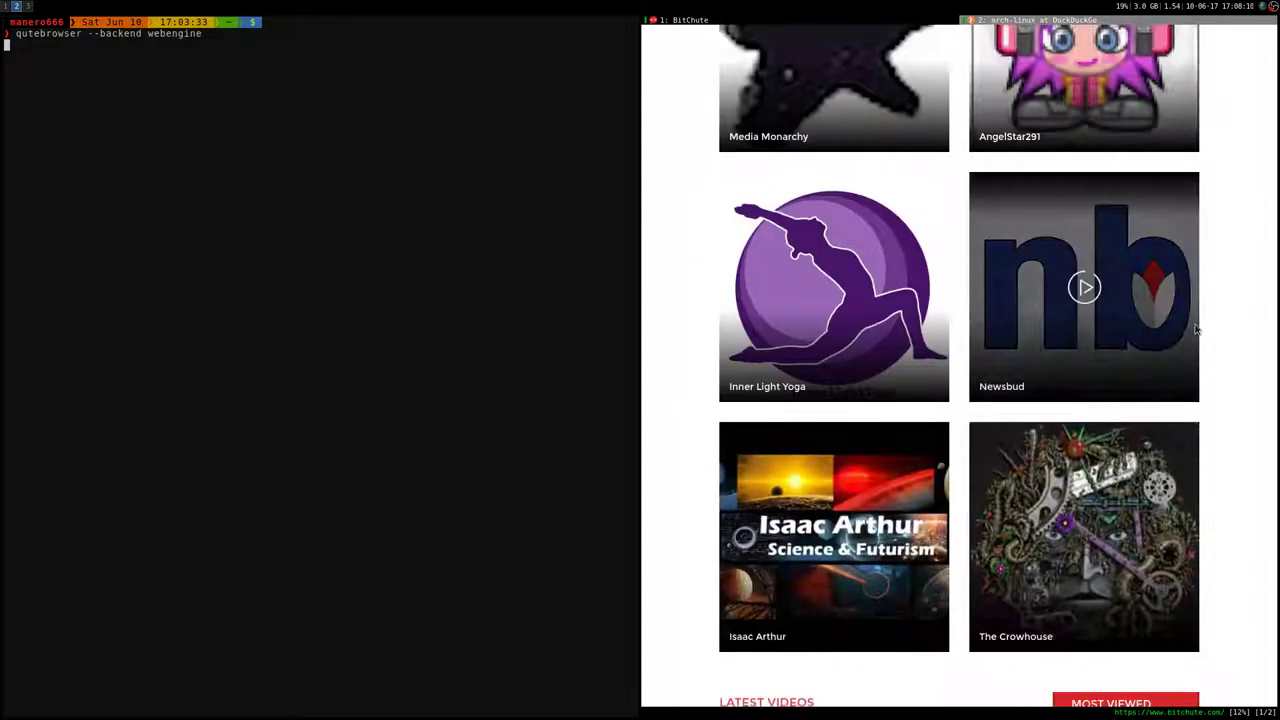
pyautogui.scroll(2, 1196, 328)
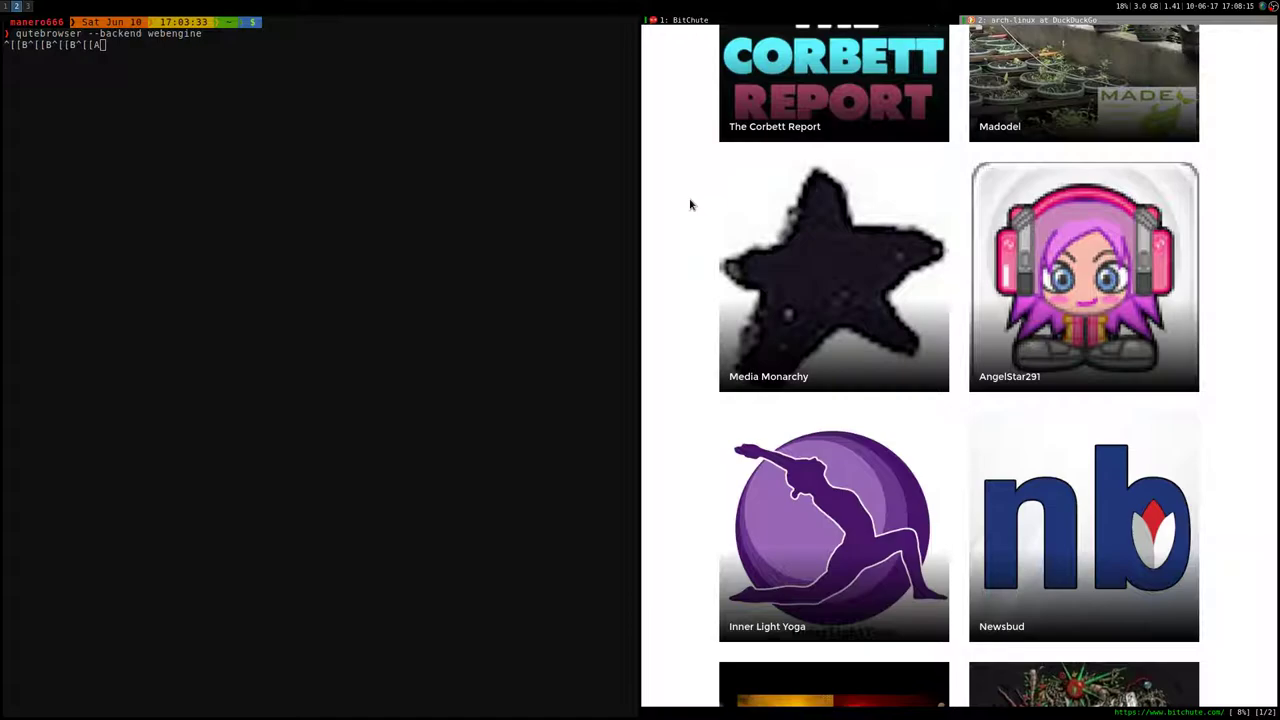
pyautogui.scroll(-5, 690, 205)
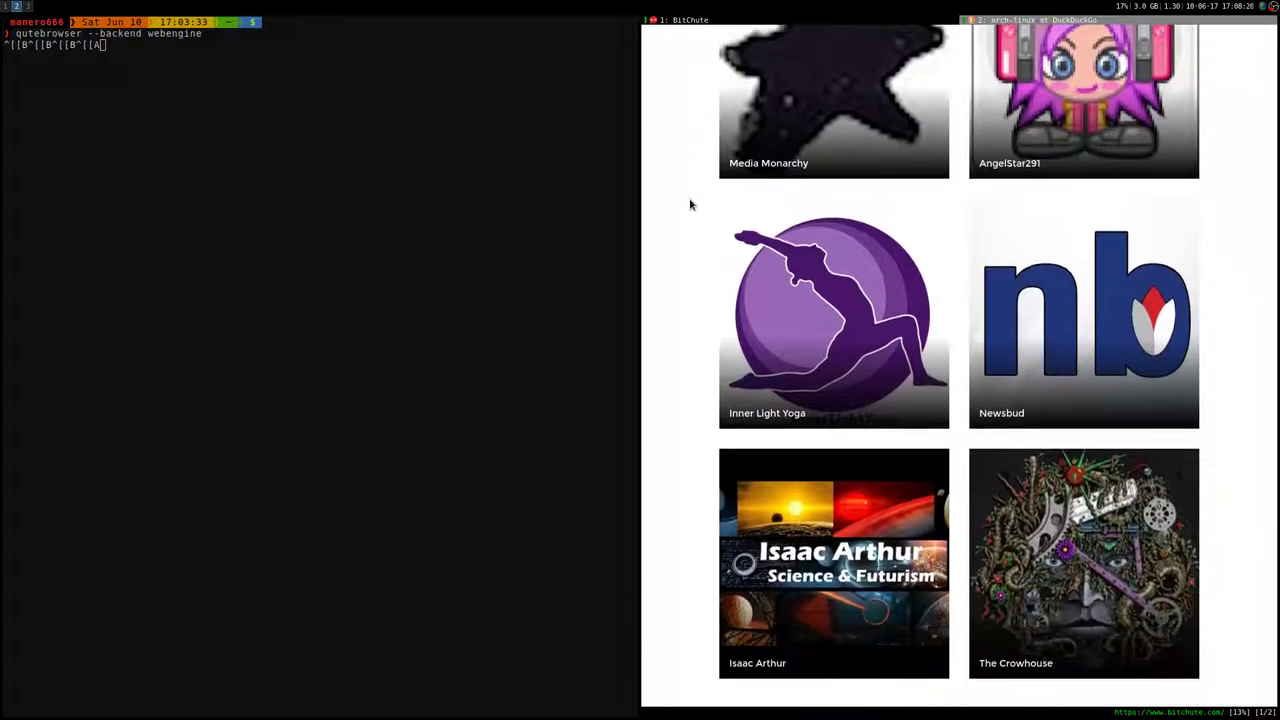
pyautogui.scroll(-5, 690, 205)
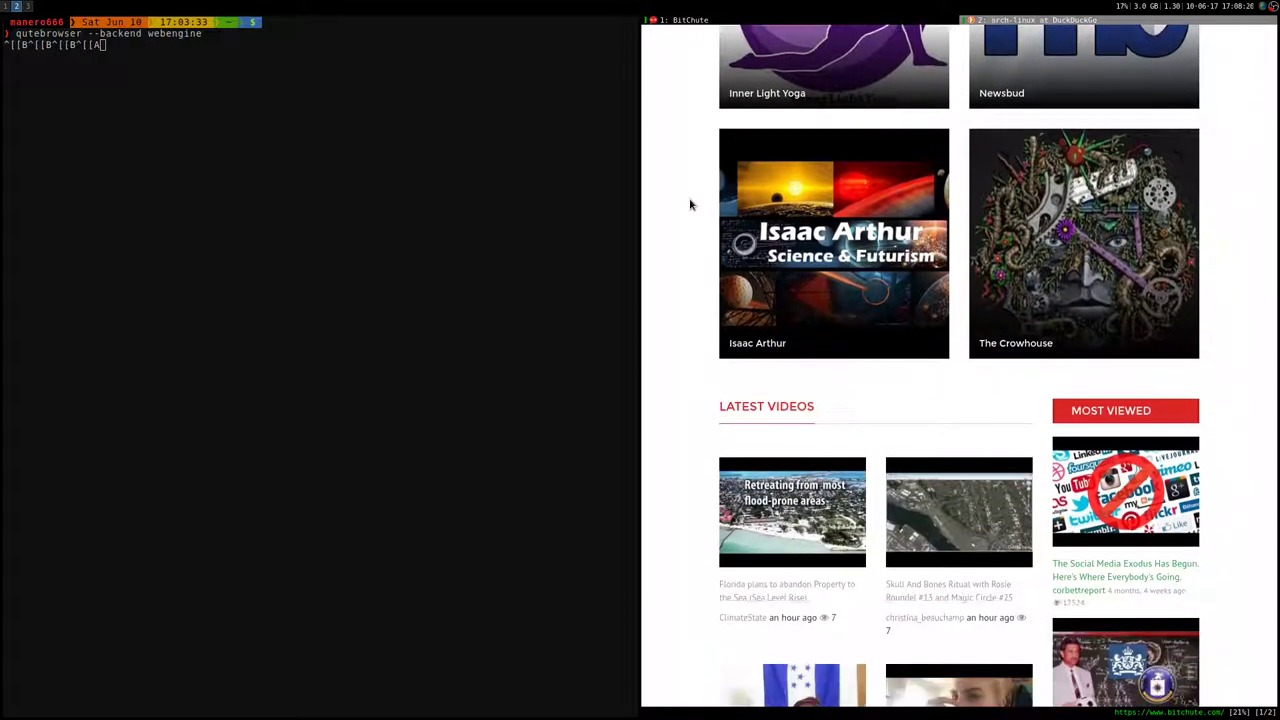
pyautogui.scroll(-1, 690, 205)
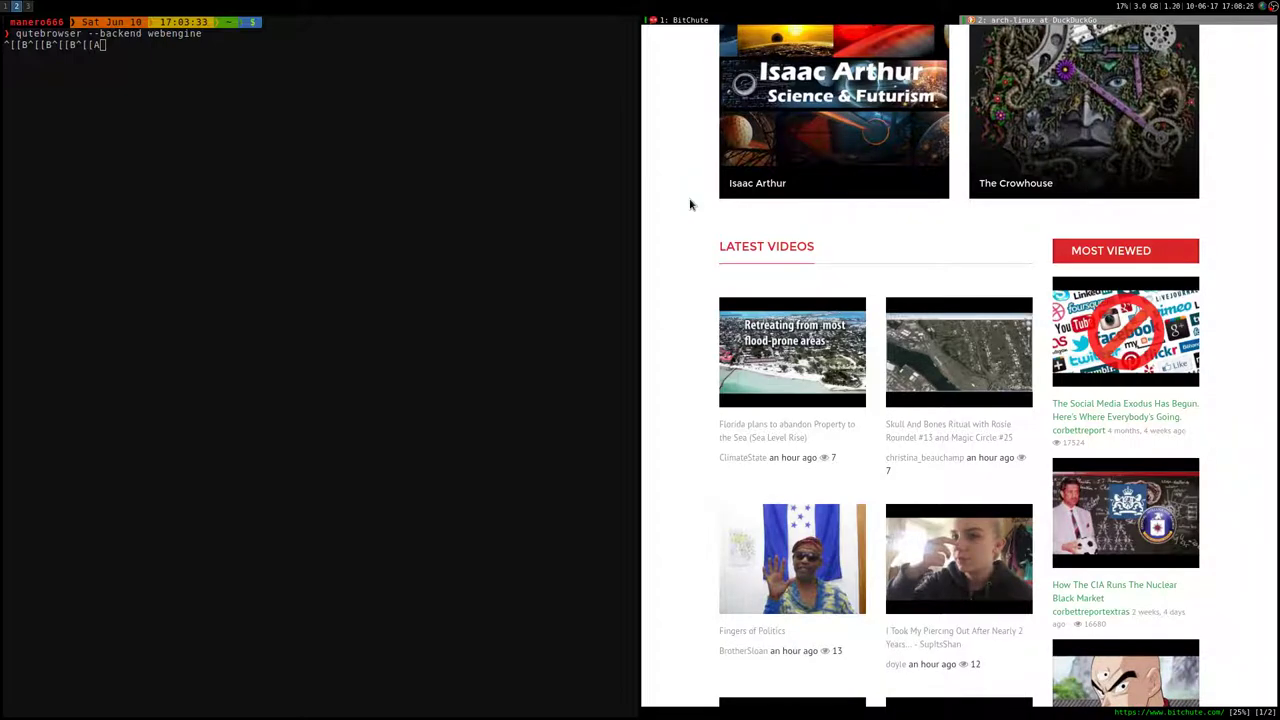
pyautogui.scroll(3, 690, 205)
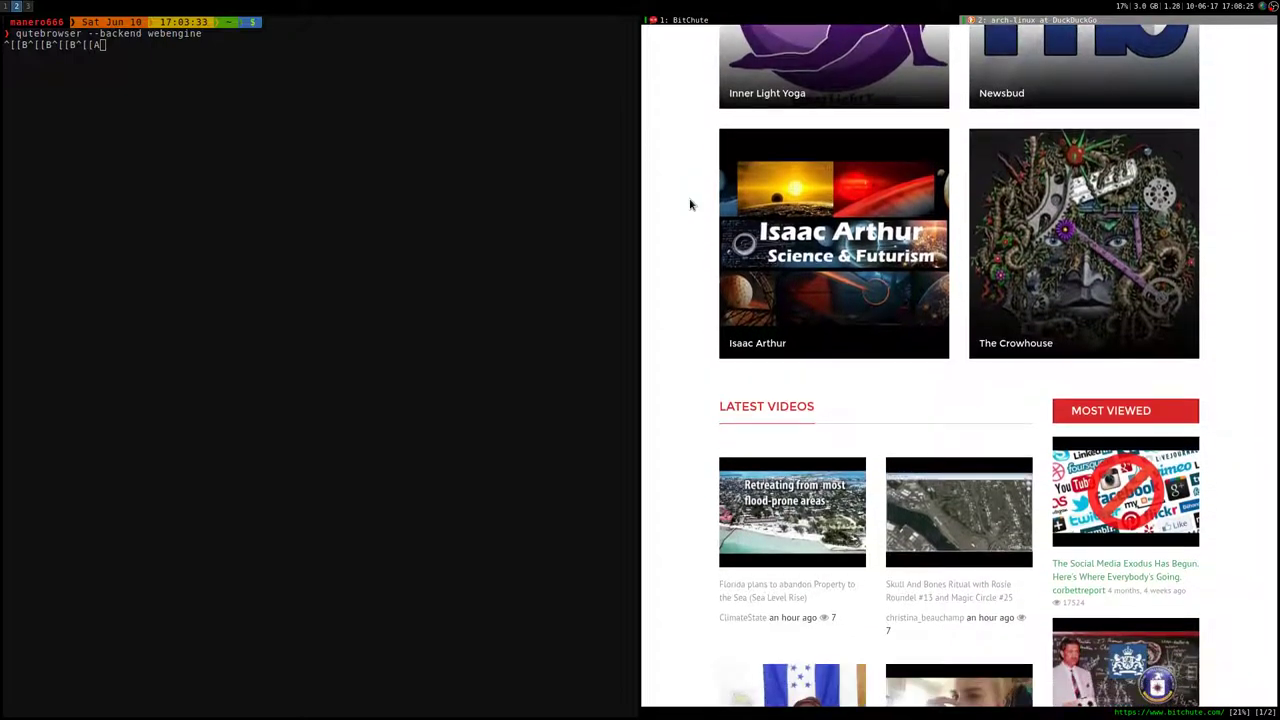
pyautogui.scroll(-2, 690, 205)
pyautogui.scroll(1, 690, 205)
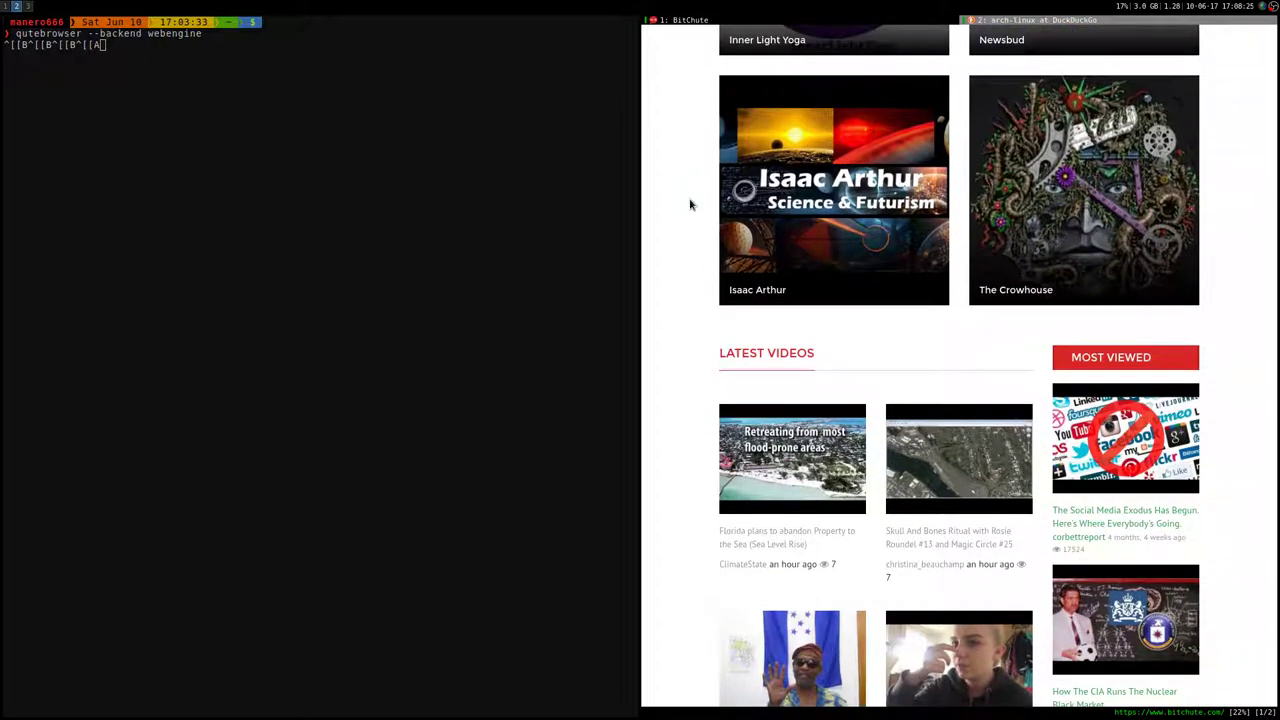
pyautogui.scroll(-1, 690, 205)
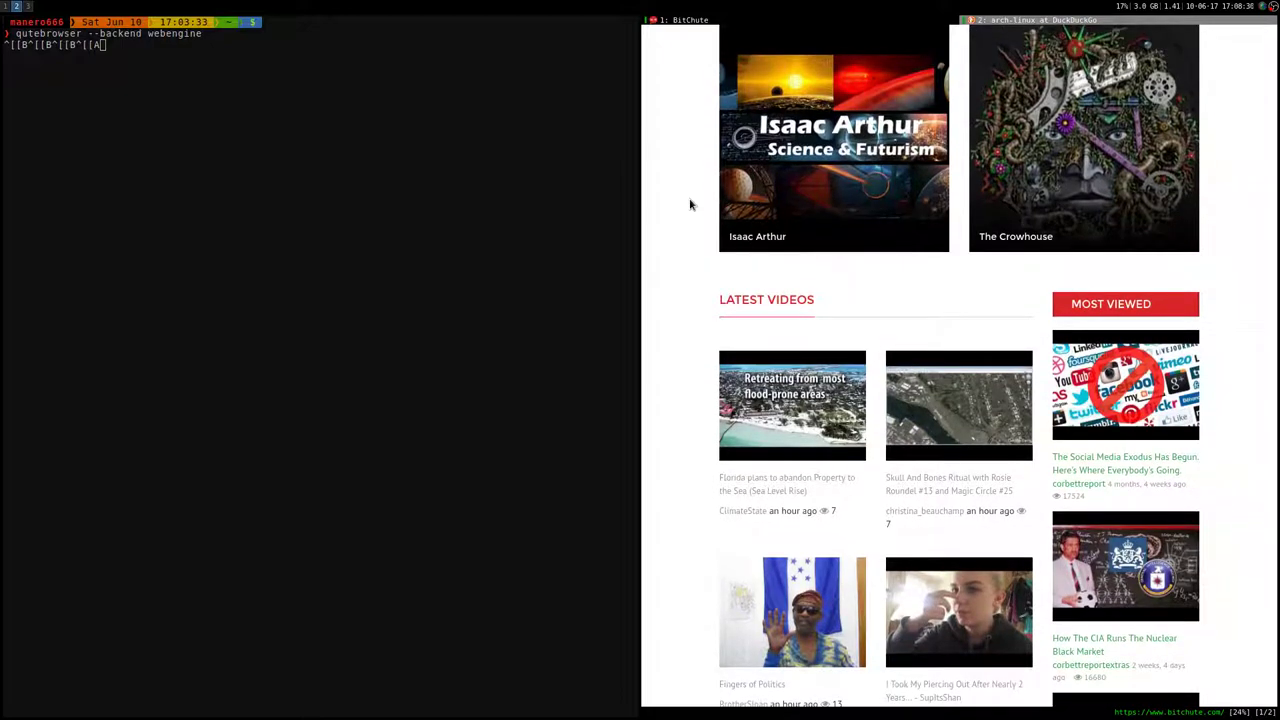
pyautogui.scroll(-6, 690, 205)
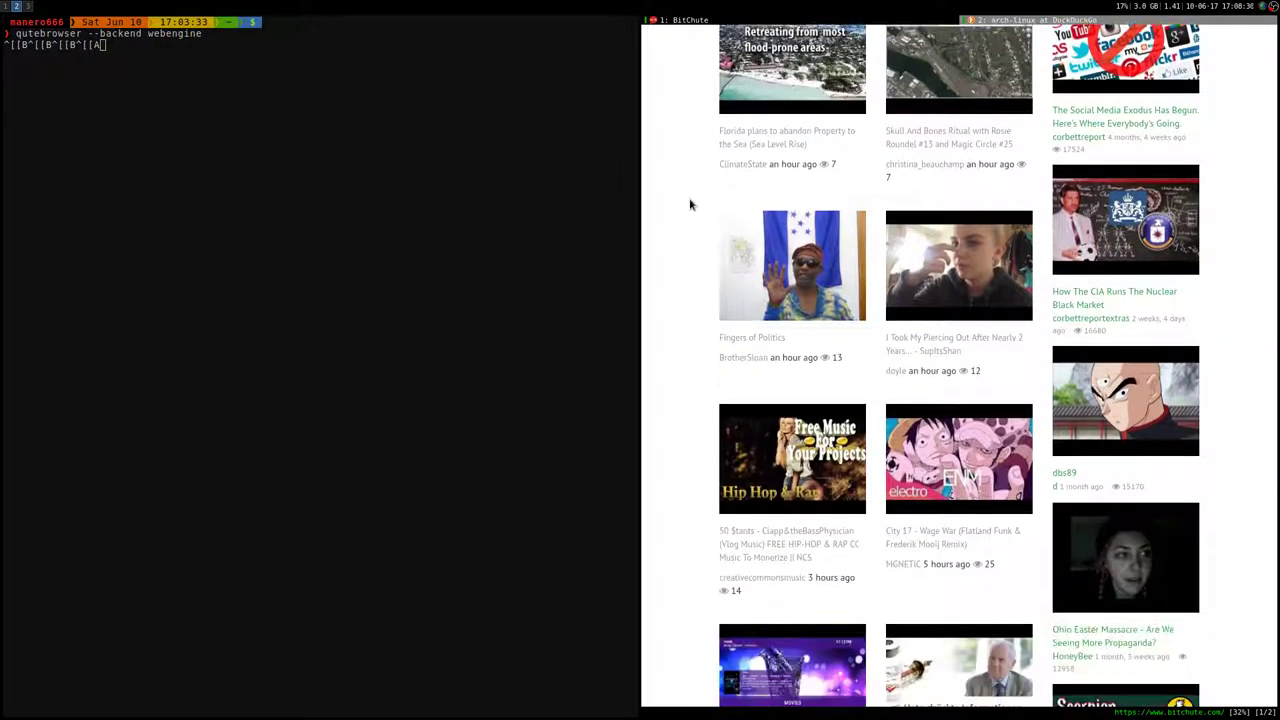
pyautogui.scroll(-2, 690, 205)
pyautogui.scroll(3, 690, 205)
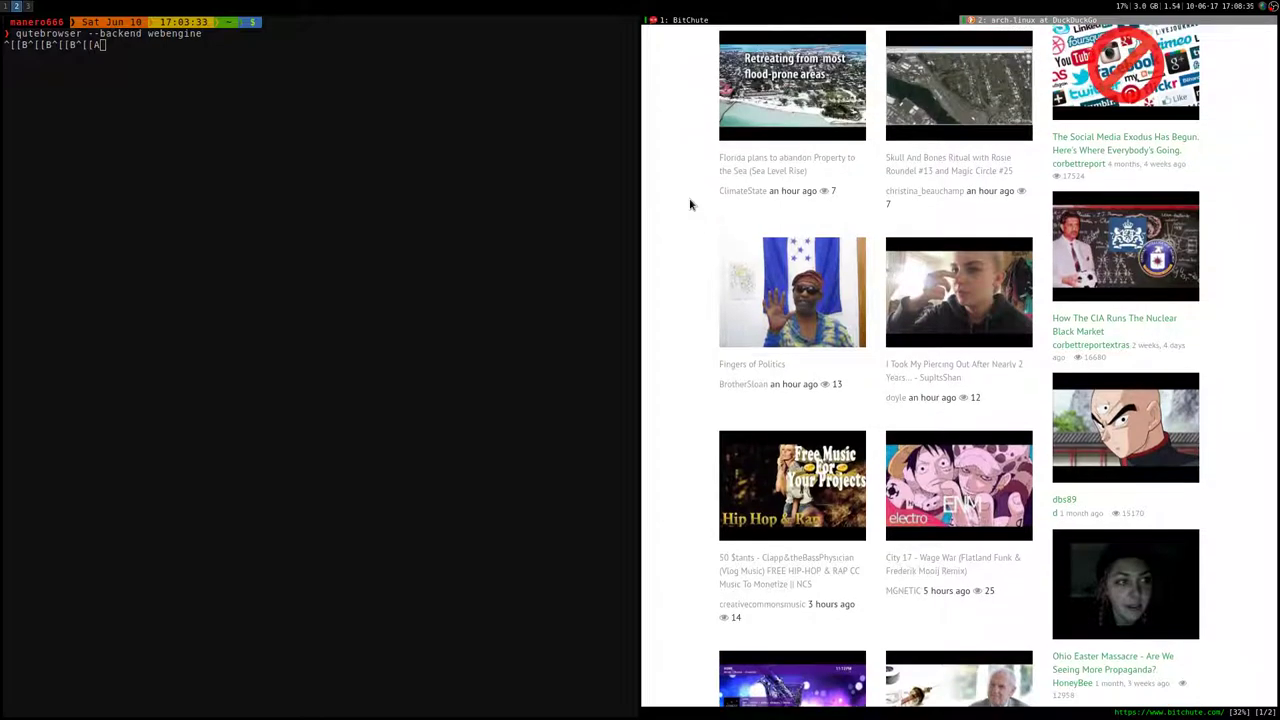
pyautogui.scroll(-1, 690, 205)
pyautogui.scroll(3, 666, 363)
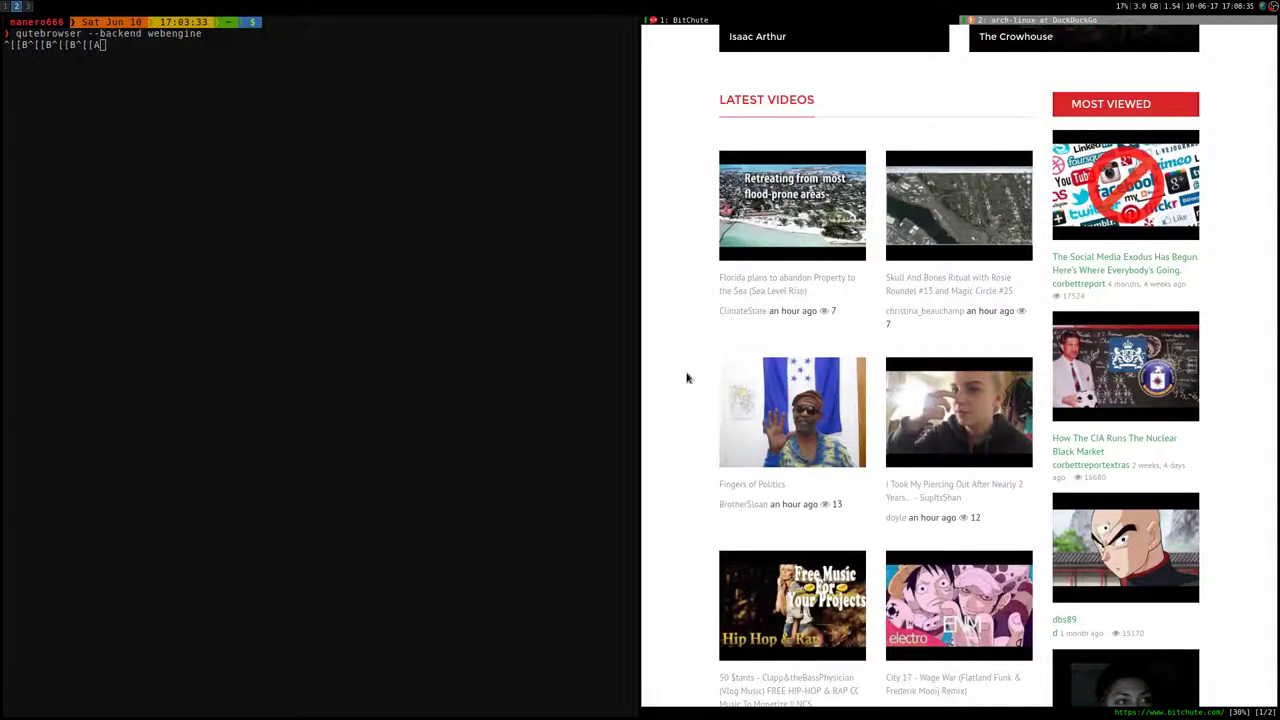
# - Open the "Worms Clan Wars - A Linux Game" video from the Latest Videos section
pyautogui.scroll(-9, 686, 376)
pyautogui.scroll(-5, 691, 400)
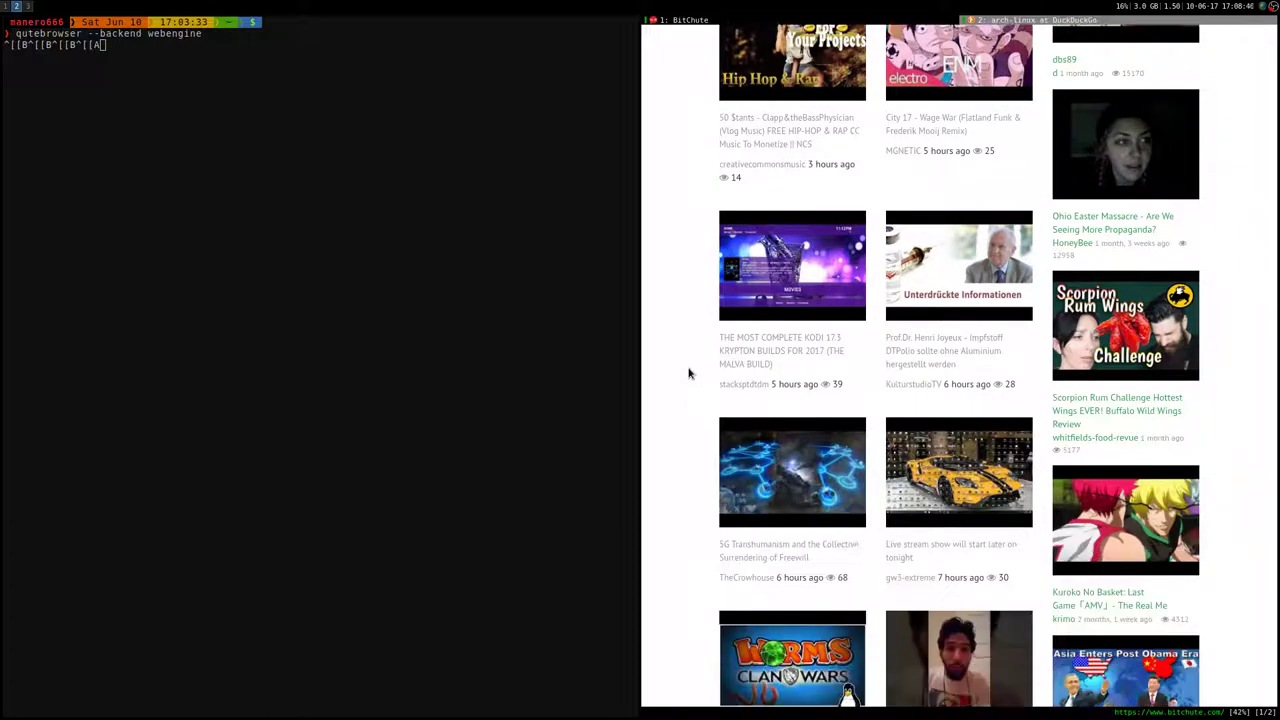
pyautogui.scroll(-3, 676, 372)
pyautogui.scroll(-2, 676, 374)
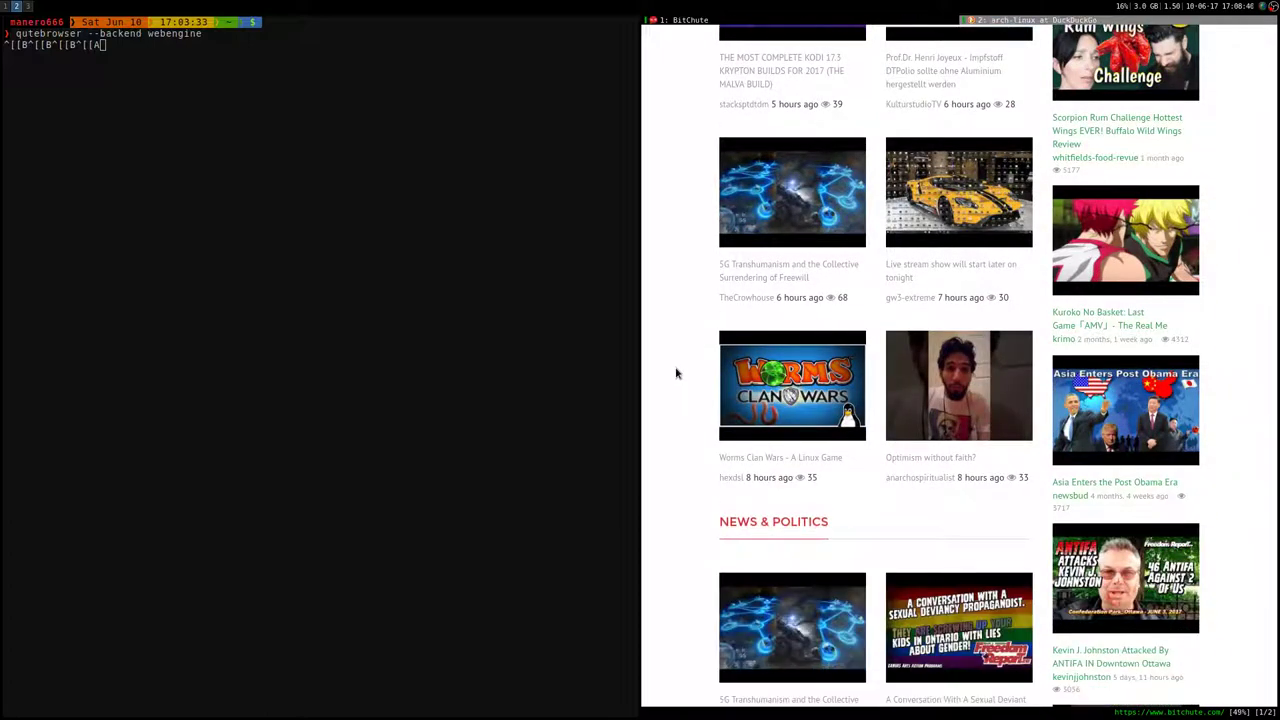
pyautogui.click(759, 417)
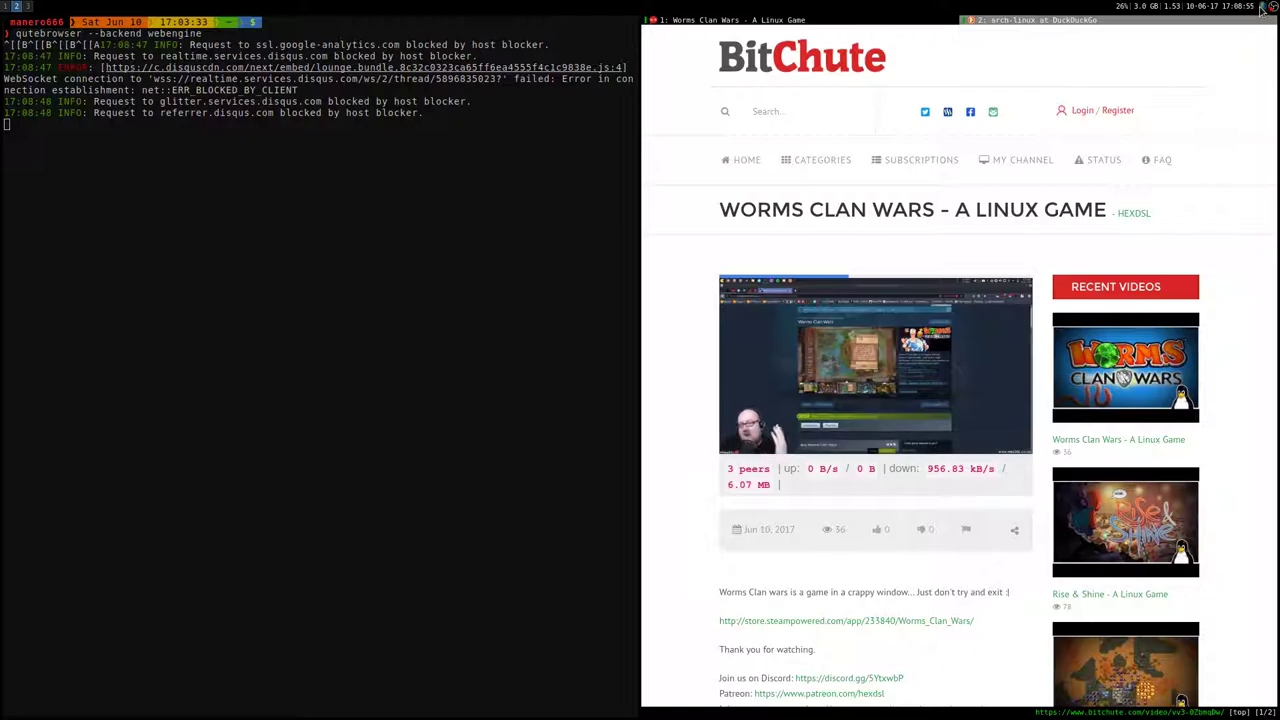
# - Switch to OBS, lower the Desktop Audio level to -22.0 dB in the mixer, and hide the OBS window
pyautogui.hotkey('ctrl', 'r')
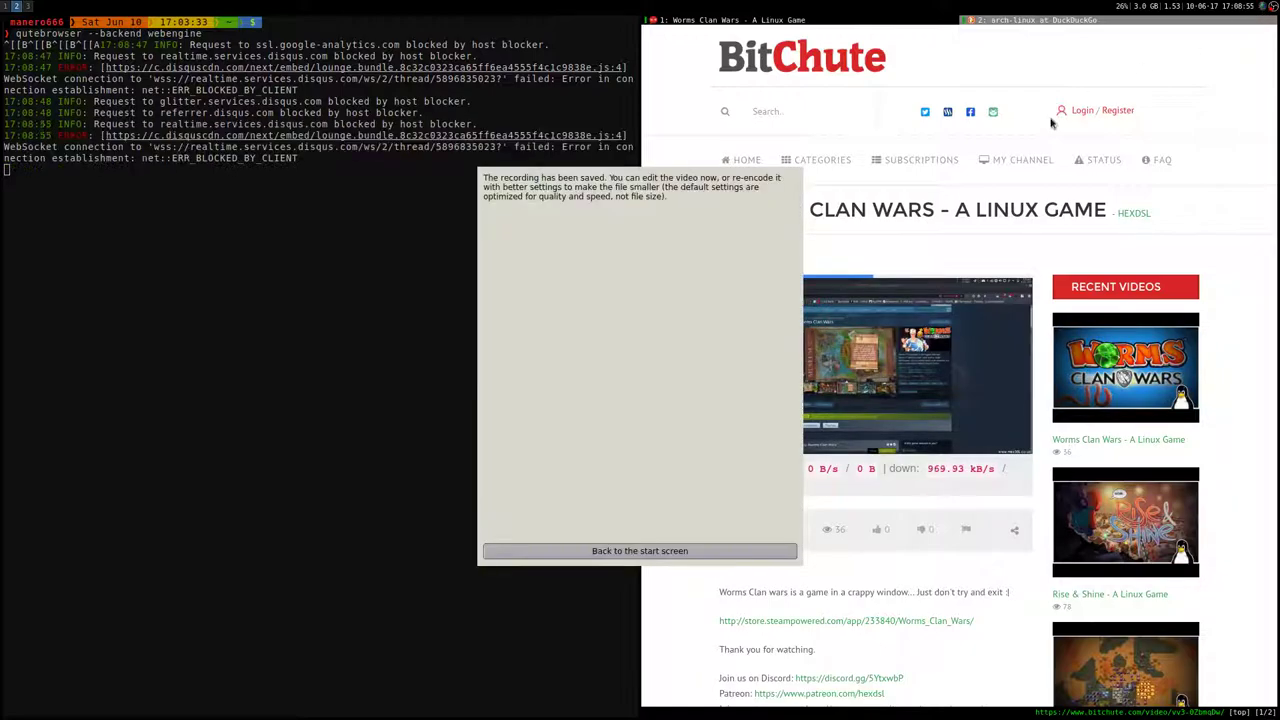
pyautogui.click(1268, 8)
pyautogui.click(1273, 10)
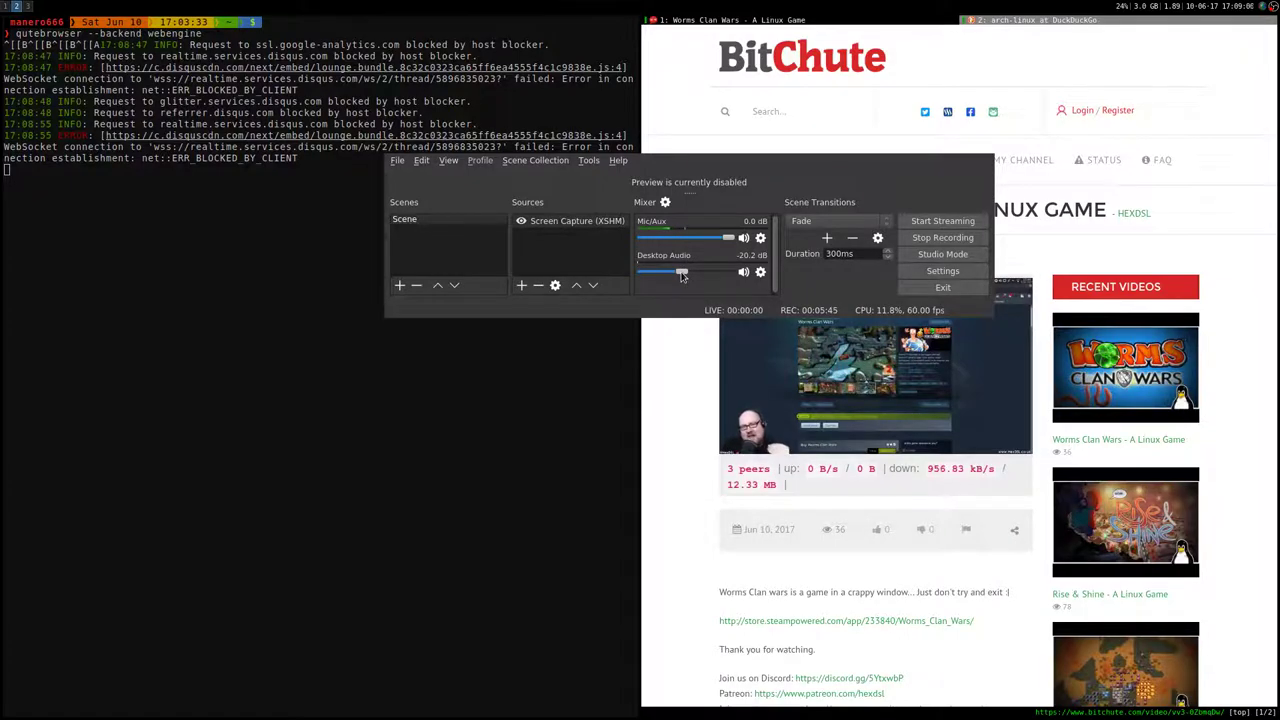
pyautogui.moveTo(681, 276); pyautogui.dragTo(679, 274)
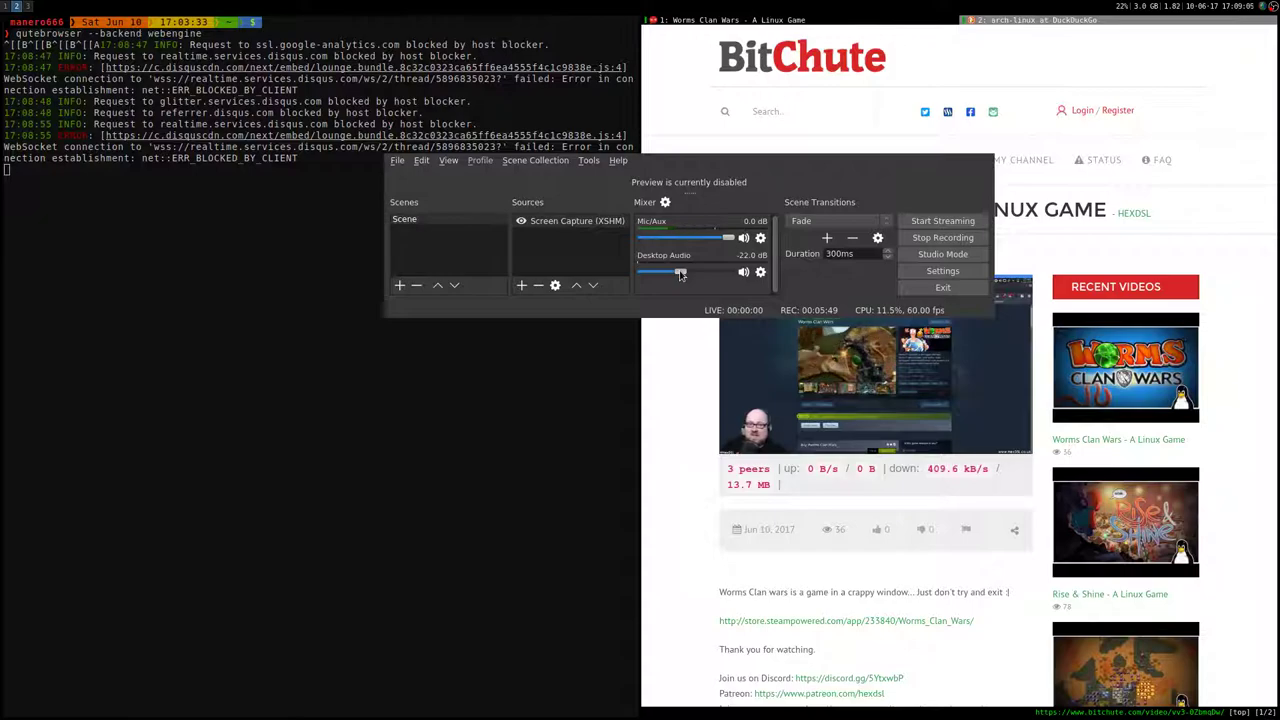
pyautogui.click(1272, 6)
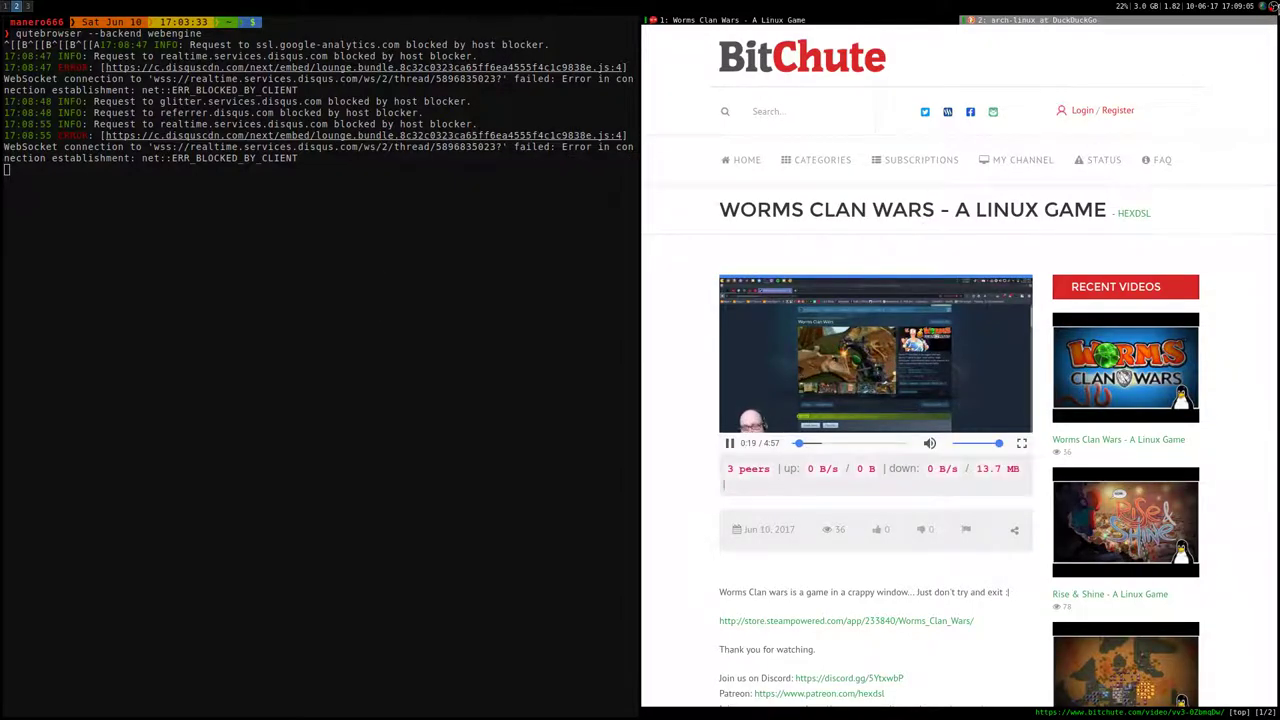
pyautogui.click(1272, 6)
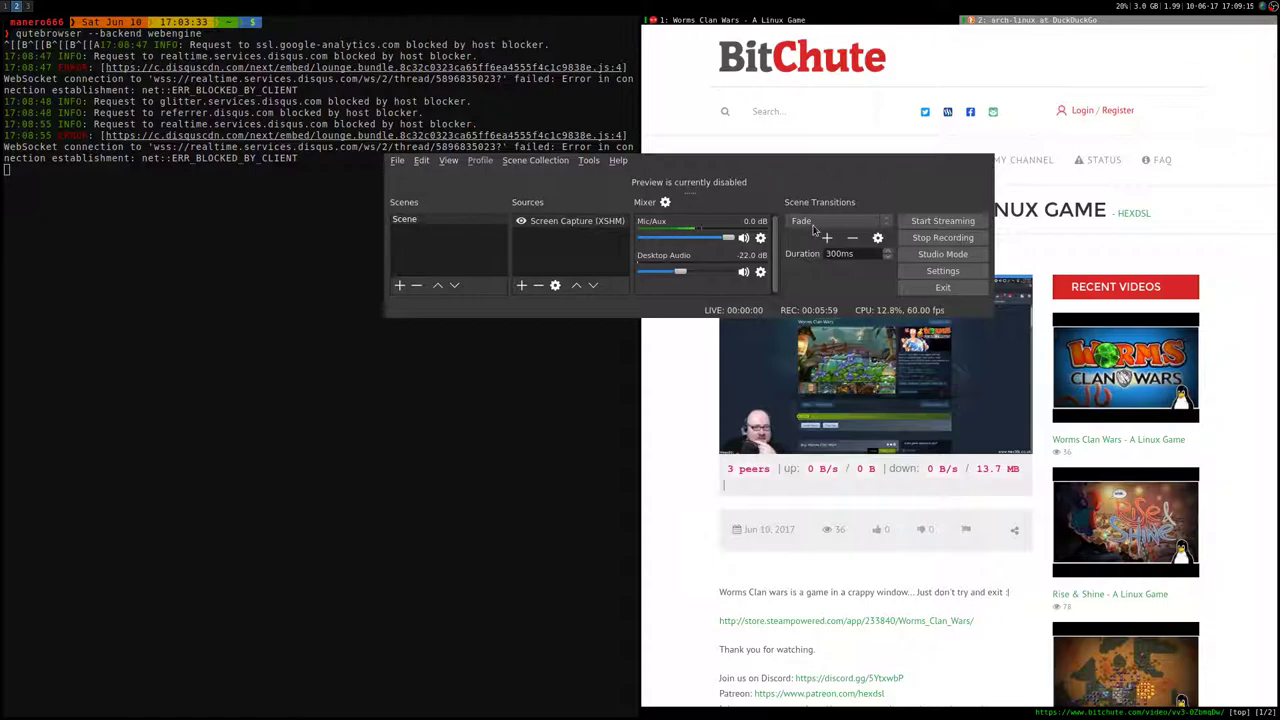
pyautogui.click(762, 273)
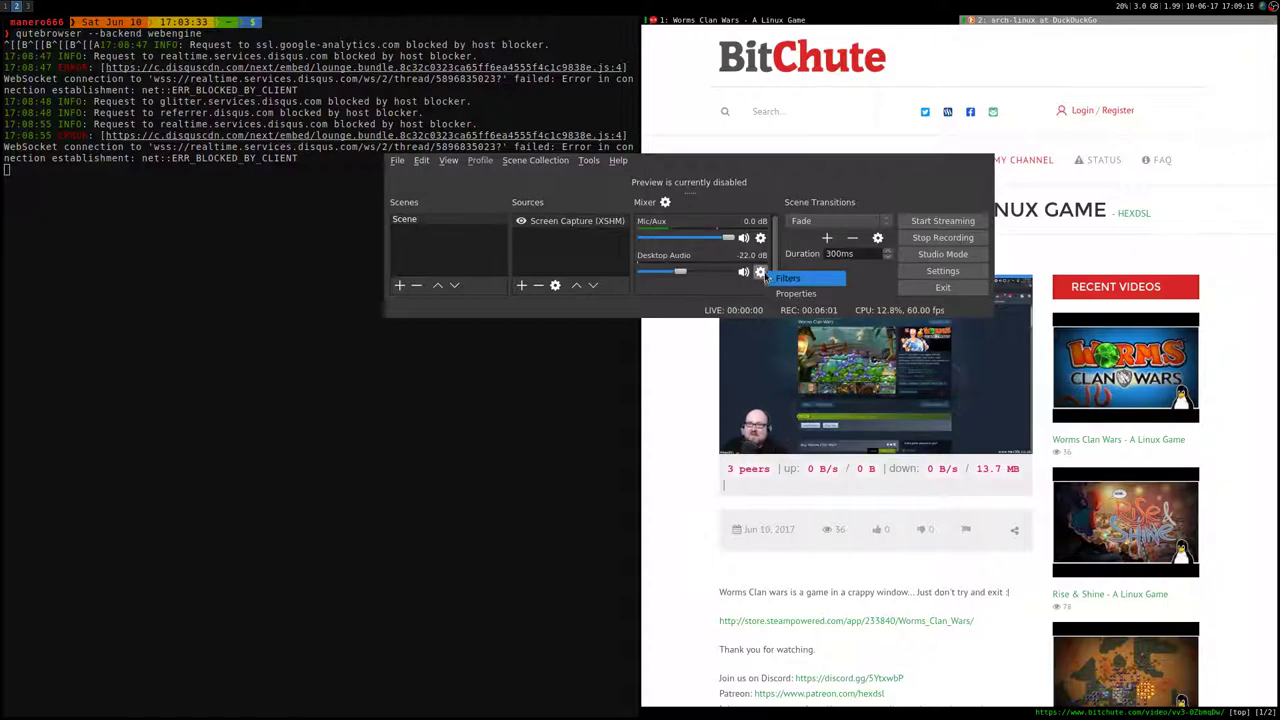
pyautogui.press('Escape')
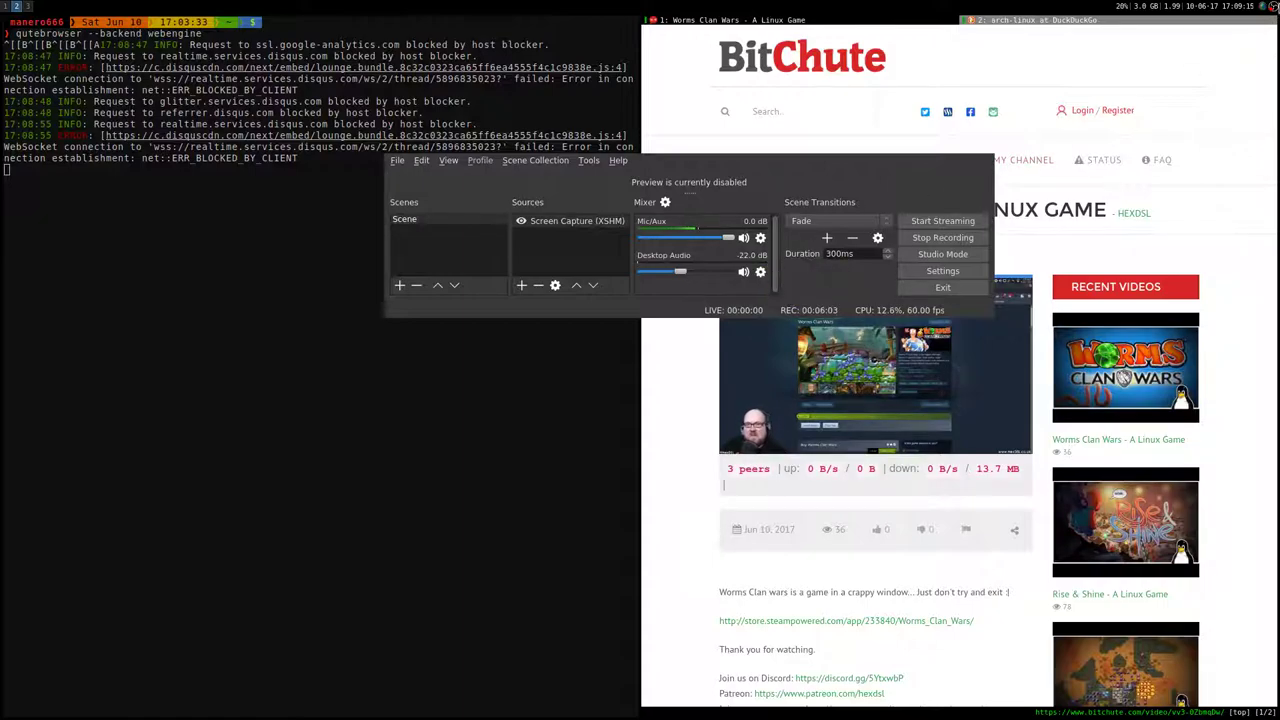
pyautogui.press('super+minus')
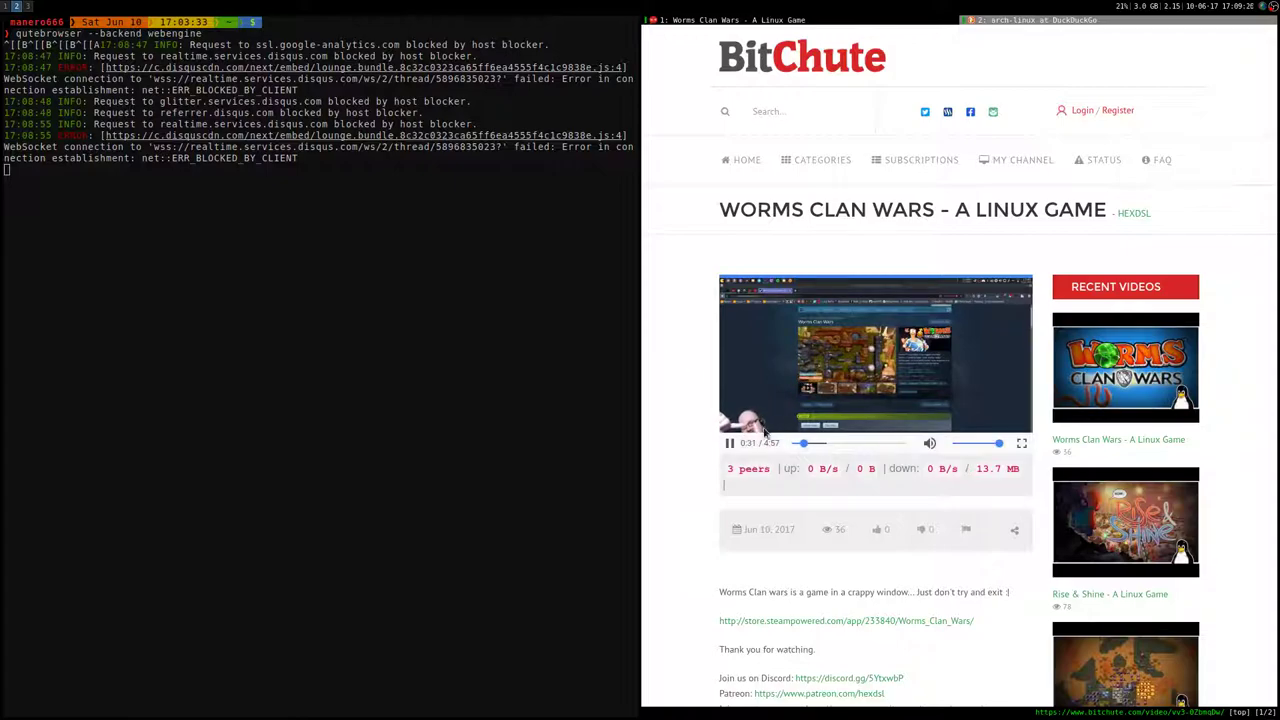
# - Pause the Worms Clan Wars video and make the browser window floating
pyautogui.click(730, 443)
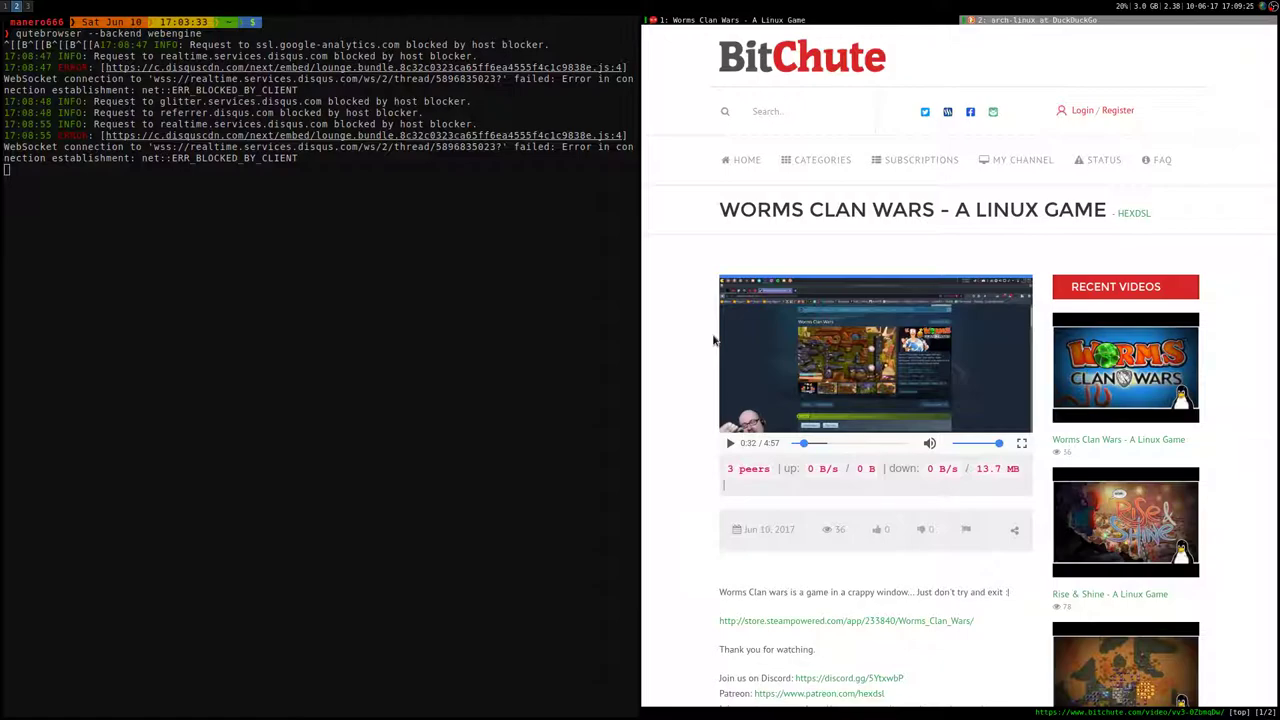
pyautogui.press('super+shift+space')
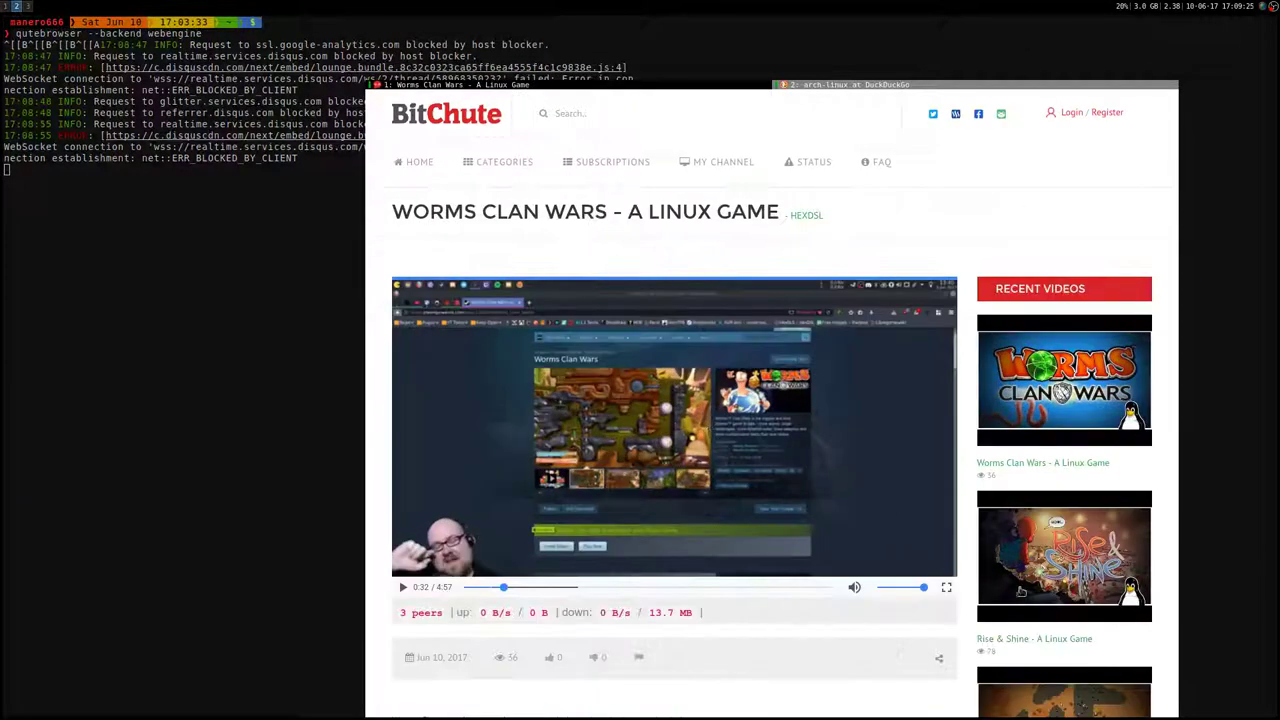
# - Expand the video to full screen within the floating browser window and skip ahead in the playback
pyautogui.click(946, 588)
pyautogui.press('super+f')
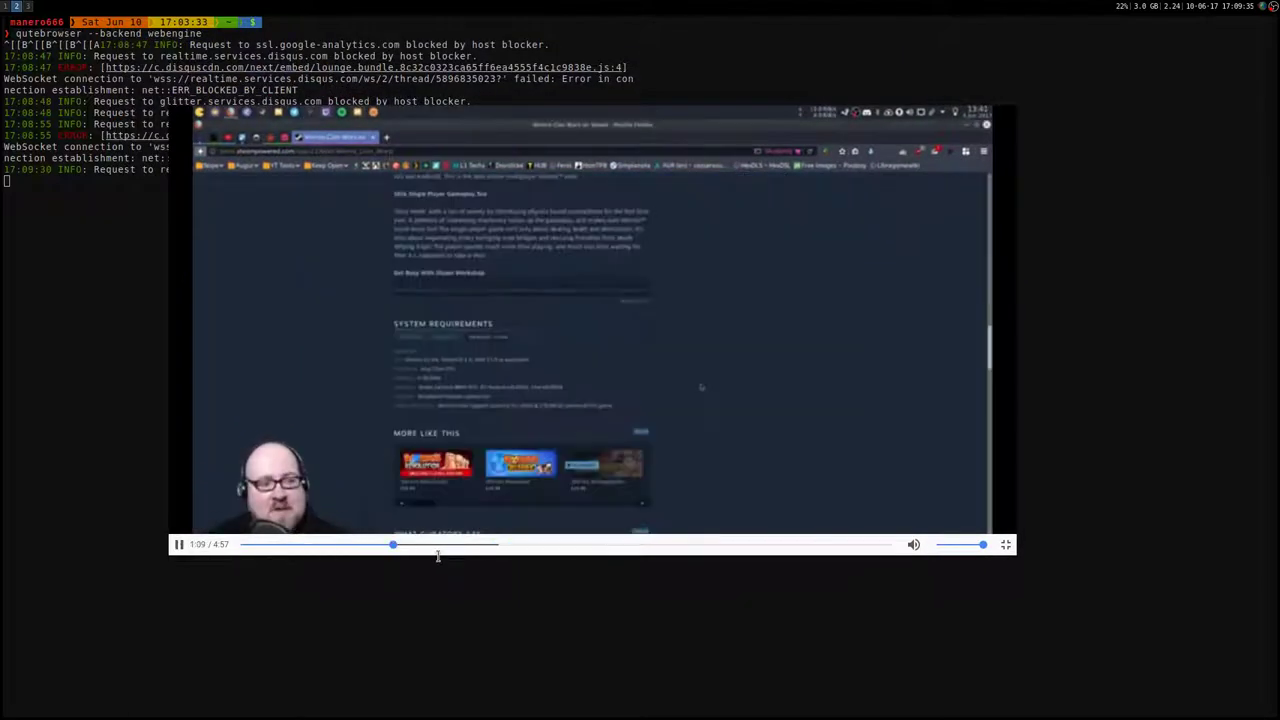
pyautogui.click(456, 545)
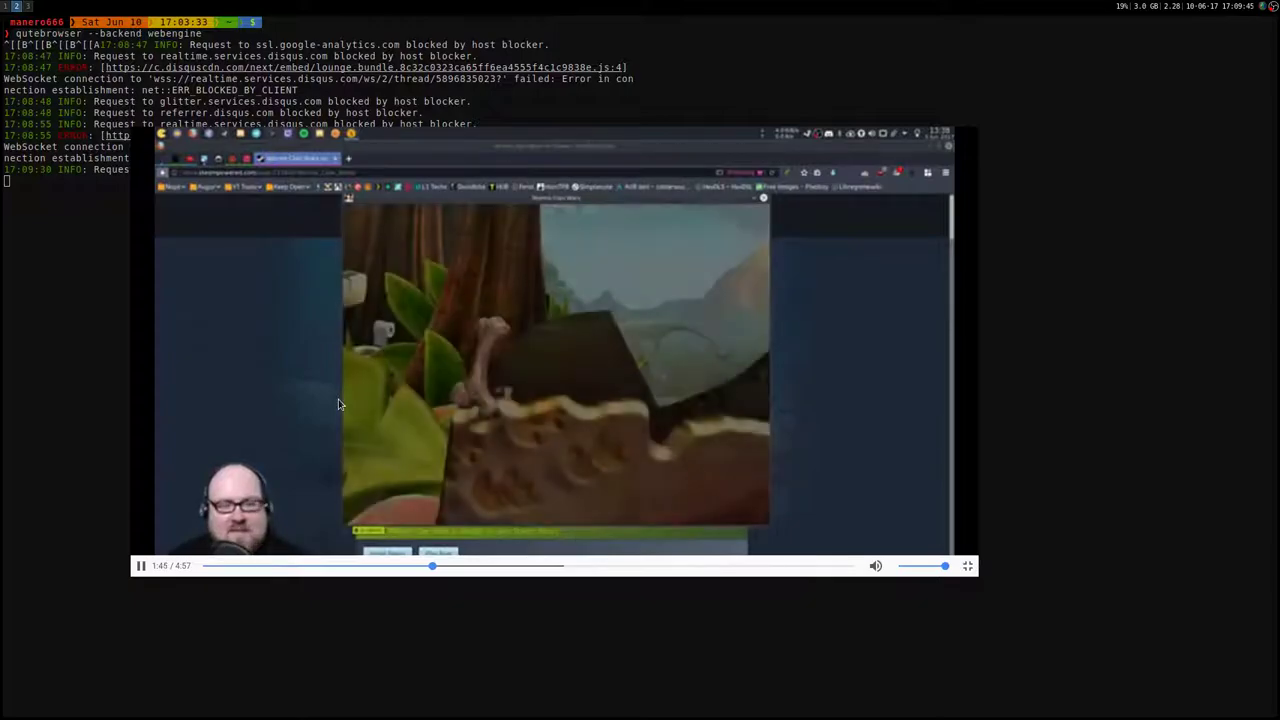
# - Tile the browser window beside the terminal again and go back from the video to the BitChute homepage
pyautogui.press('super+shift+space')
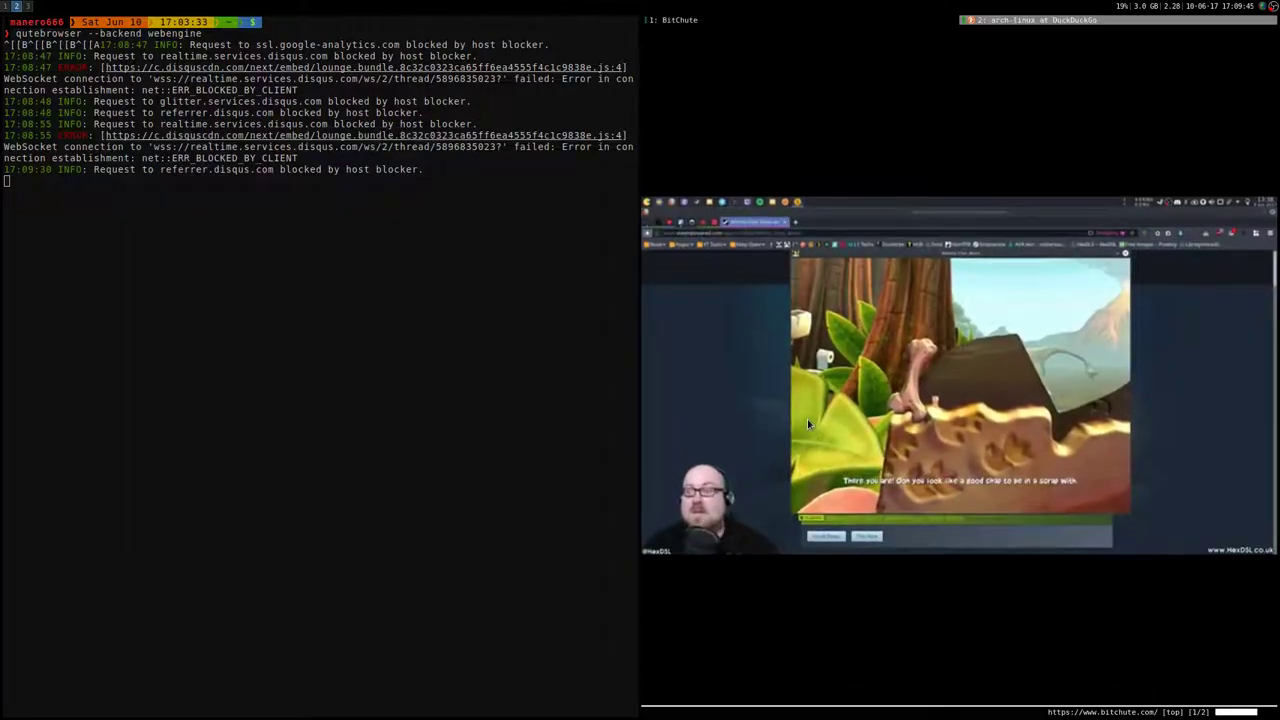
pyautogui.press('q')
pyautogui.scroll(-3, 697, 337)
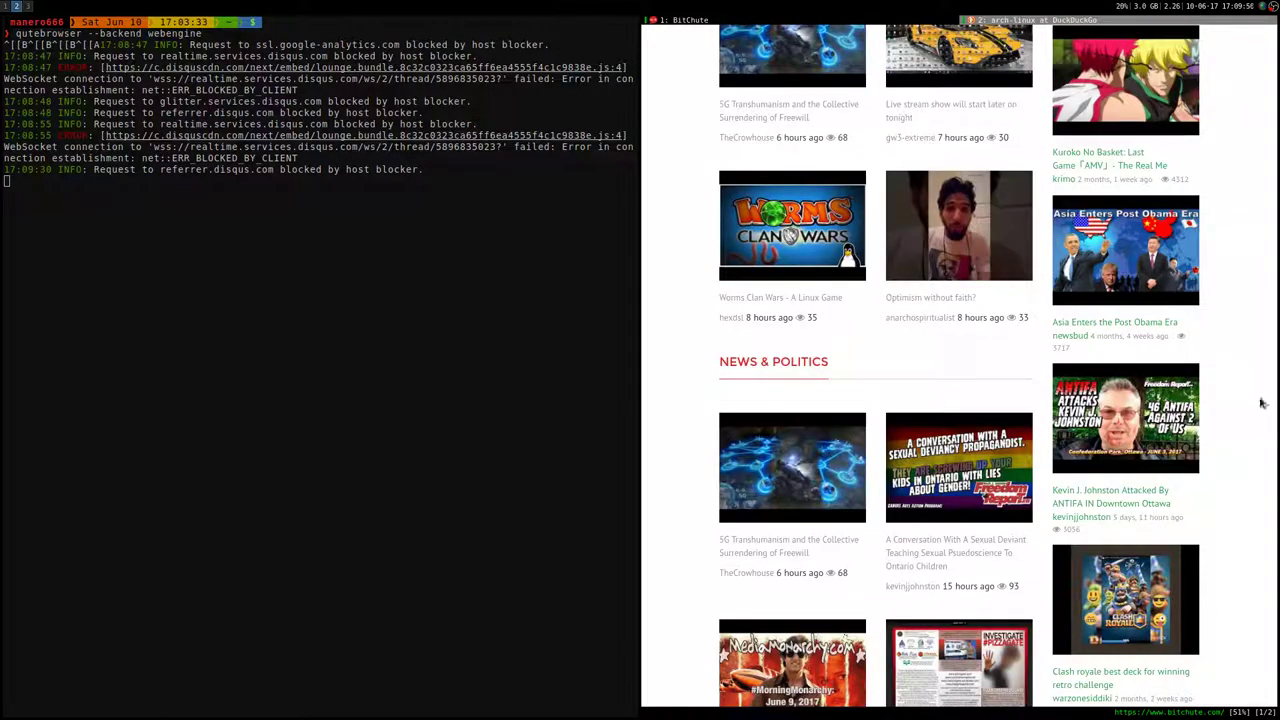
# - Bring up the command completion list, select adblock-update and run it to refresh the ad-blocking host lists
pyautogui.scroll(-4, 693, 437)
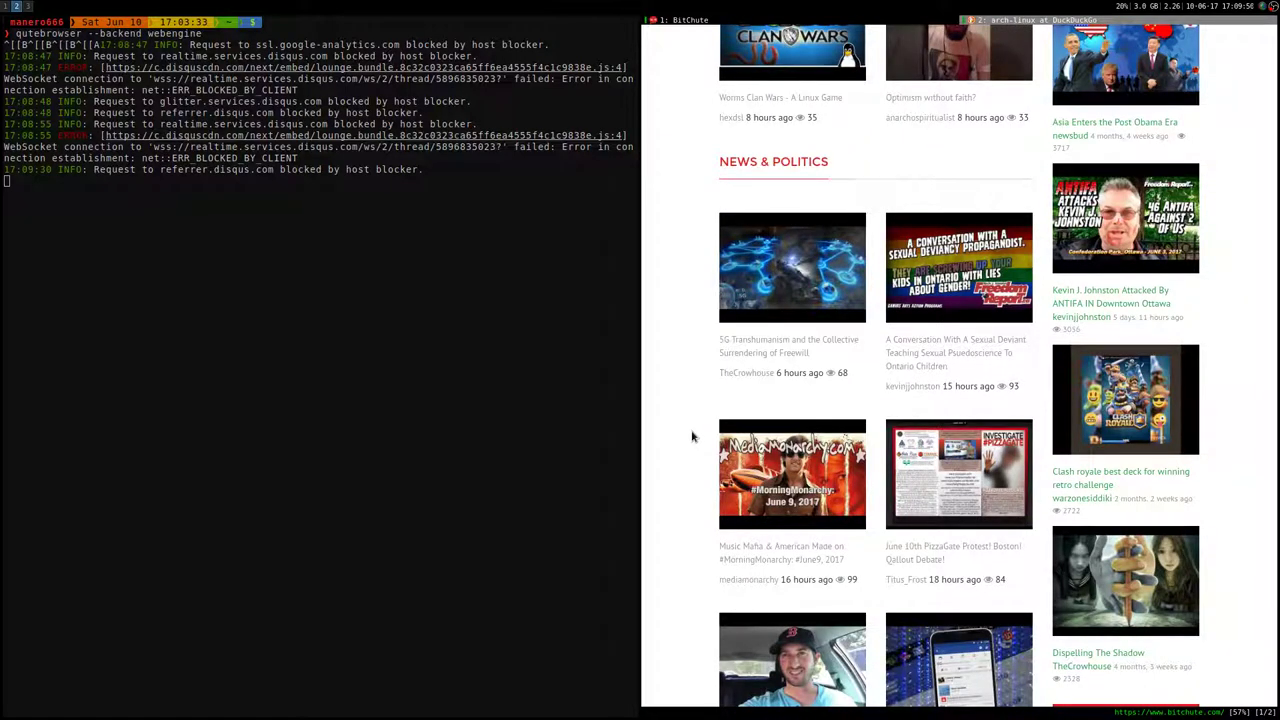
pyautogui.scroll(-4, 692, 436)
pyautogui.scroll(-4, 692, 436)
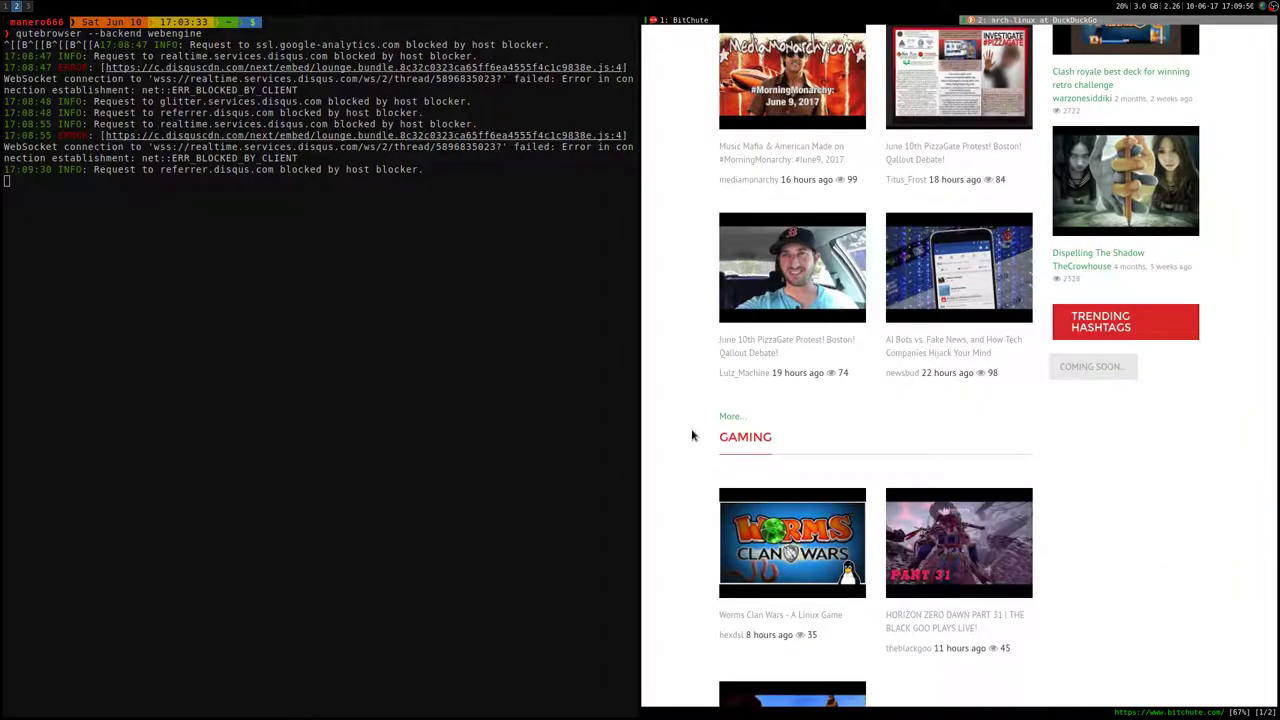
pyautogui.write(':')
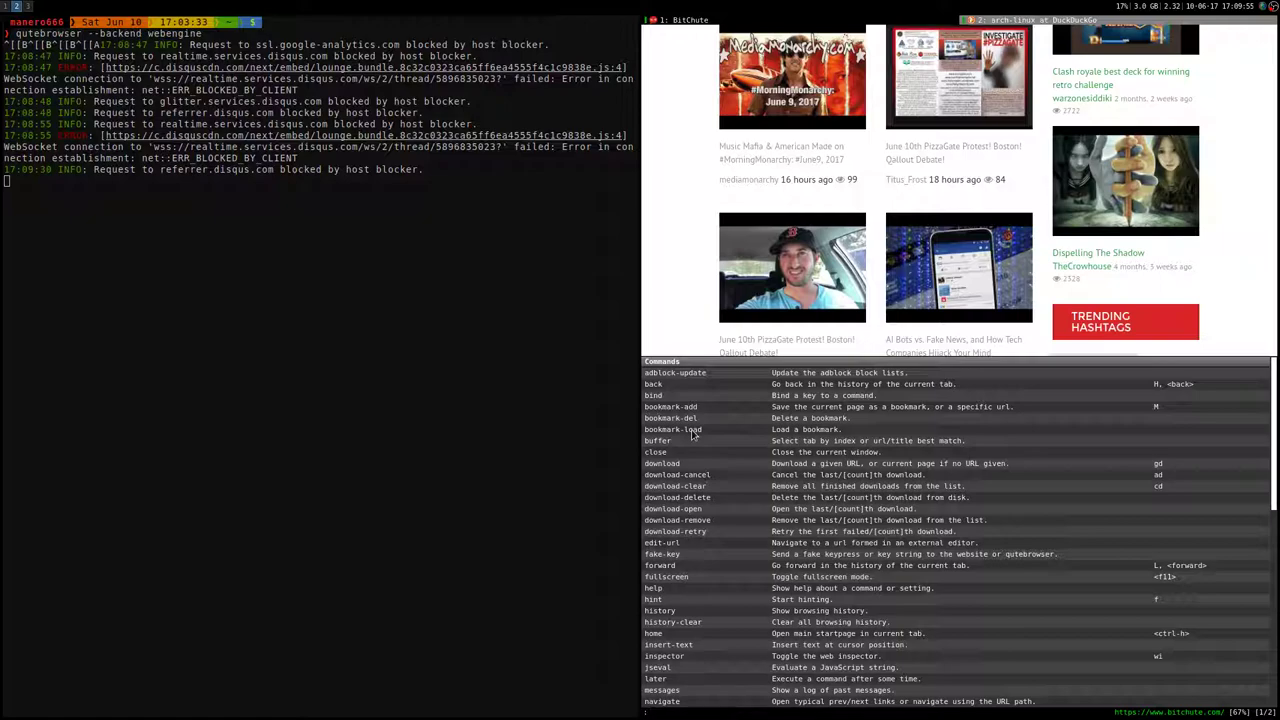
pyautogui.press('Tab')
pyautogui.press('Tab')
pyautogui.press('Tab')
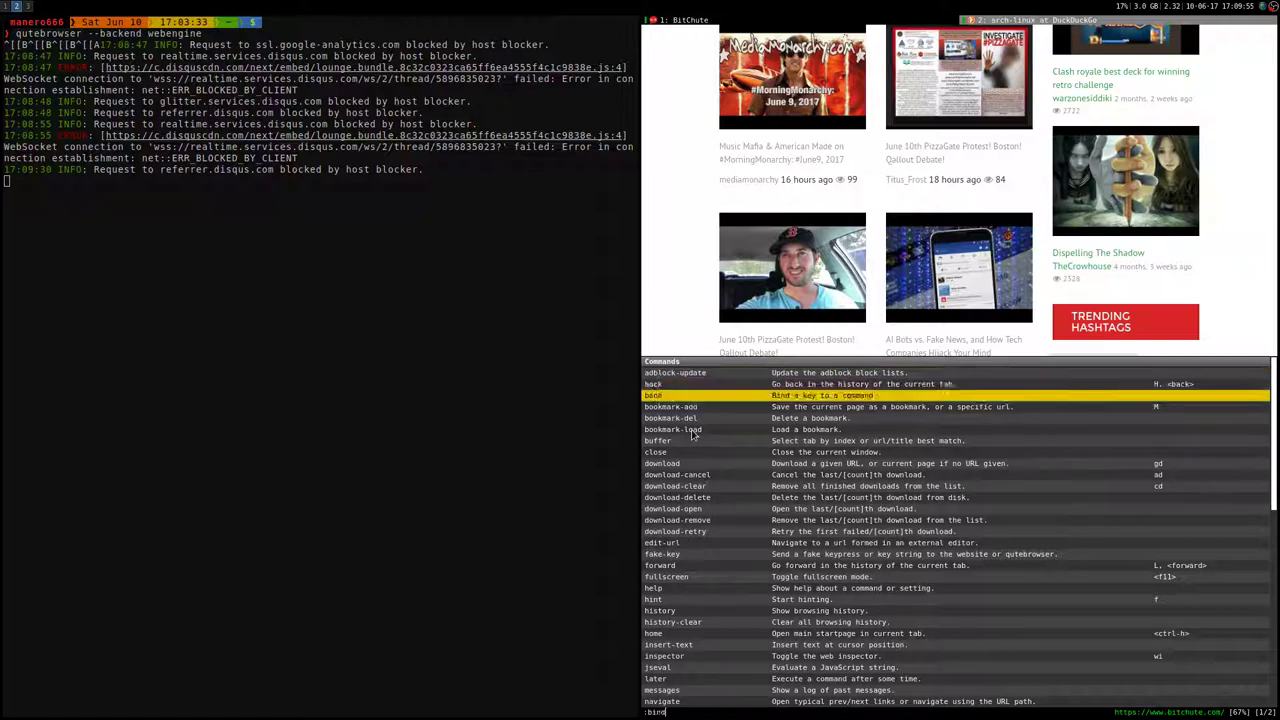
pyautogui.hotkey('shift', 'Tab')
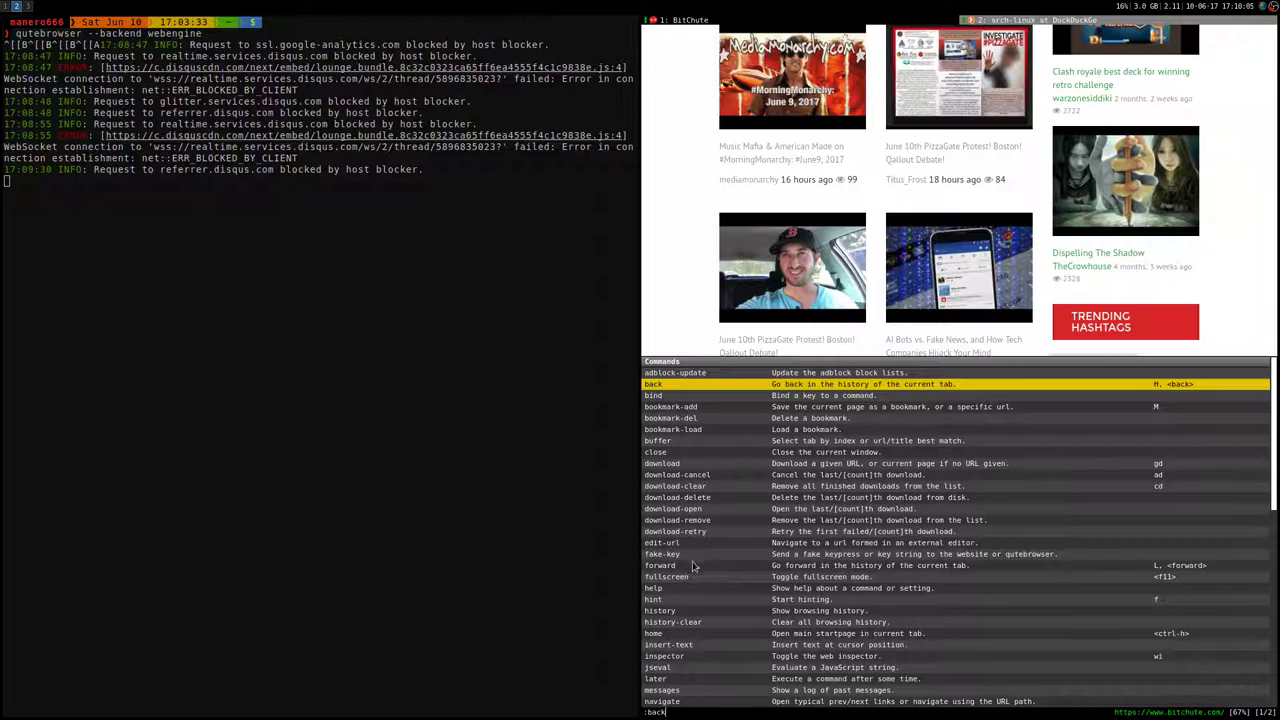
pyautogui.click(669, 376)
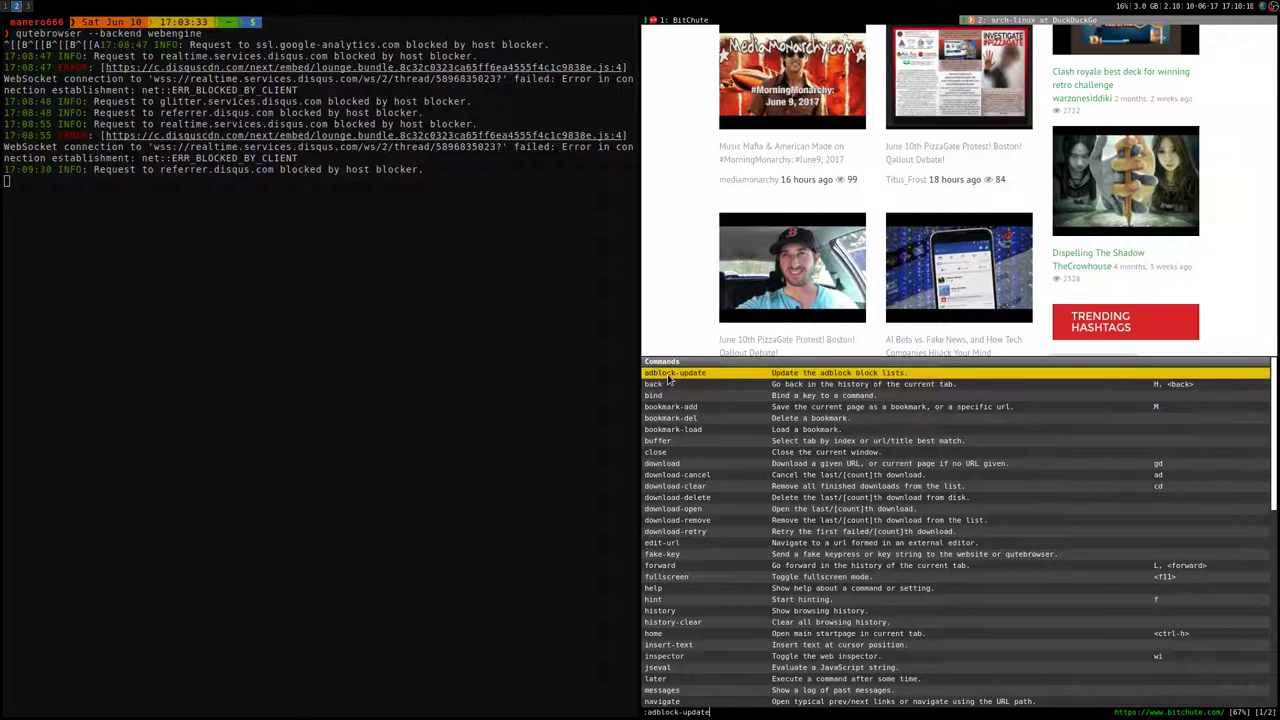
pyautogui.press('Return')
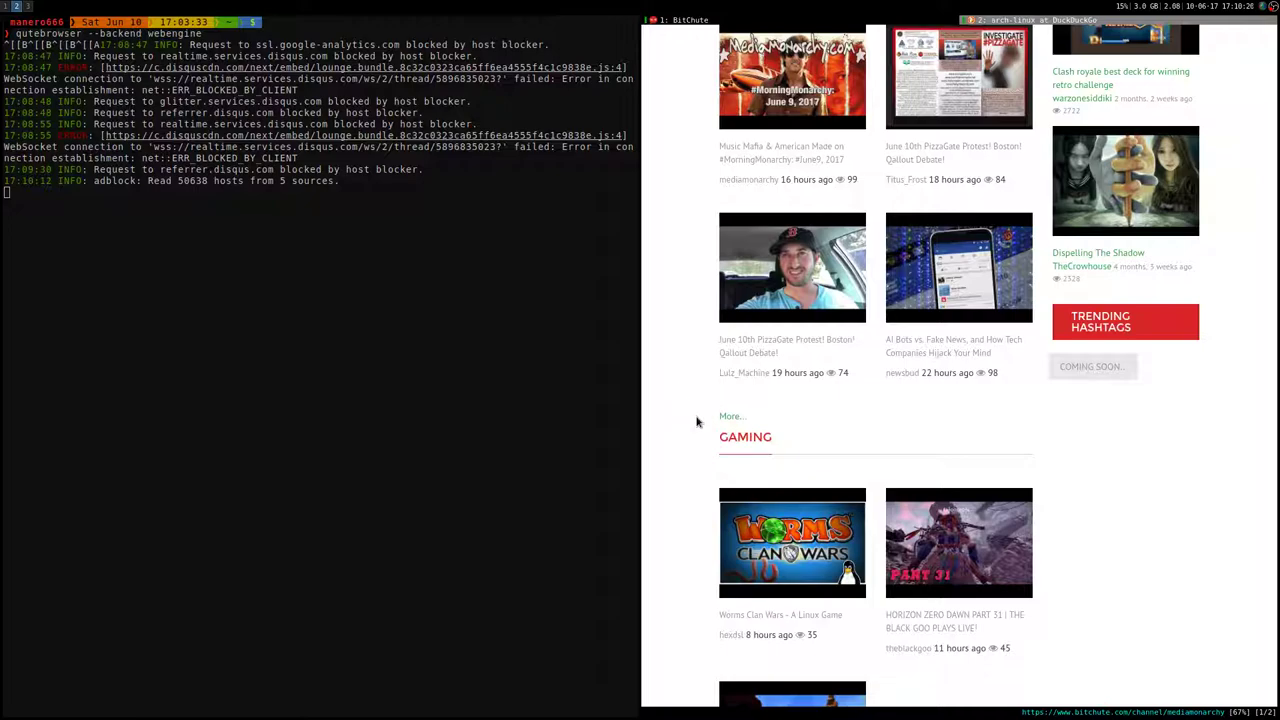
# - Zoom the BitChute homepage out to 25%
pyautogui.press('-')
pyautogui.press('-')
pyautogui.press('-')
pyautogui.press('-')
pyautogui.press('-')
pyautogui.press('-')
pyautogui.press('-')
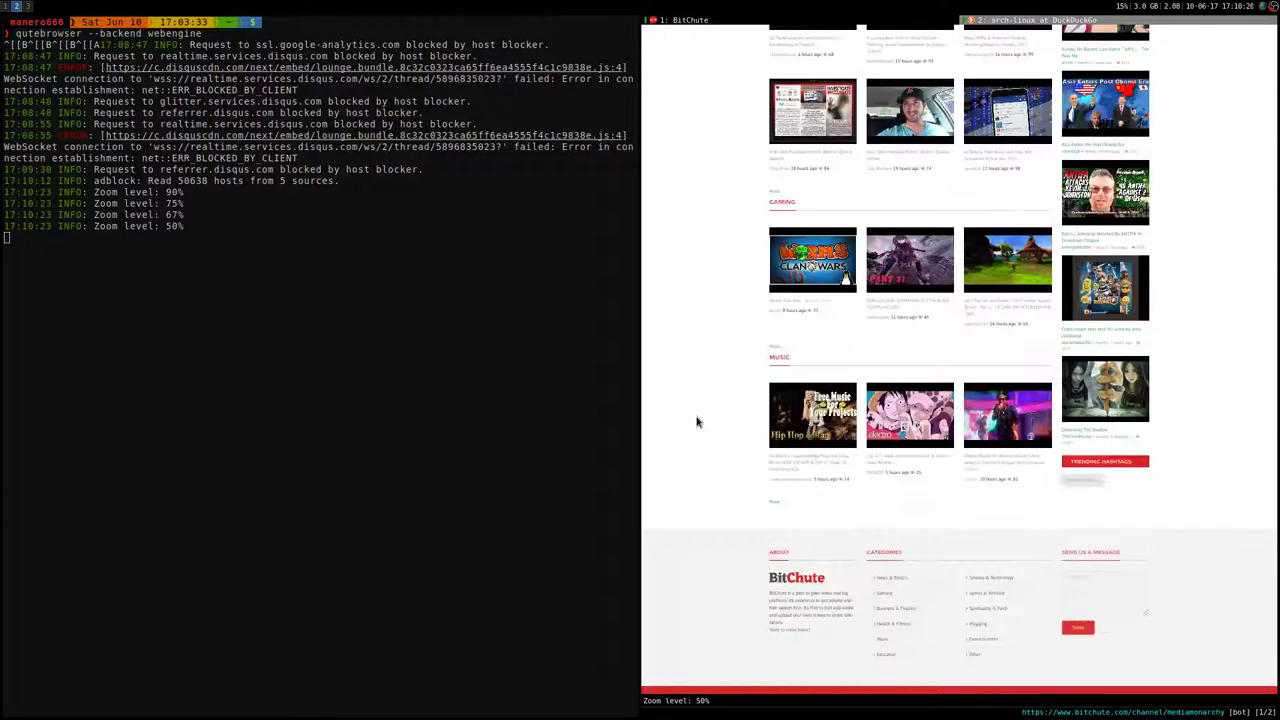
pyautogui.press('-')
pyautogui.press('-')
# - Zoom the BitChute homepage in to 125%
pyautogui.press('+')
pyautogui.press('+')
pyautogui.press('+')
pyautogui.press('+')
pyautogui.press('+')
pyautogui.press('+')
pyautogui.press('+')
pyautogui.press('+')
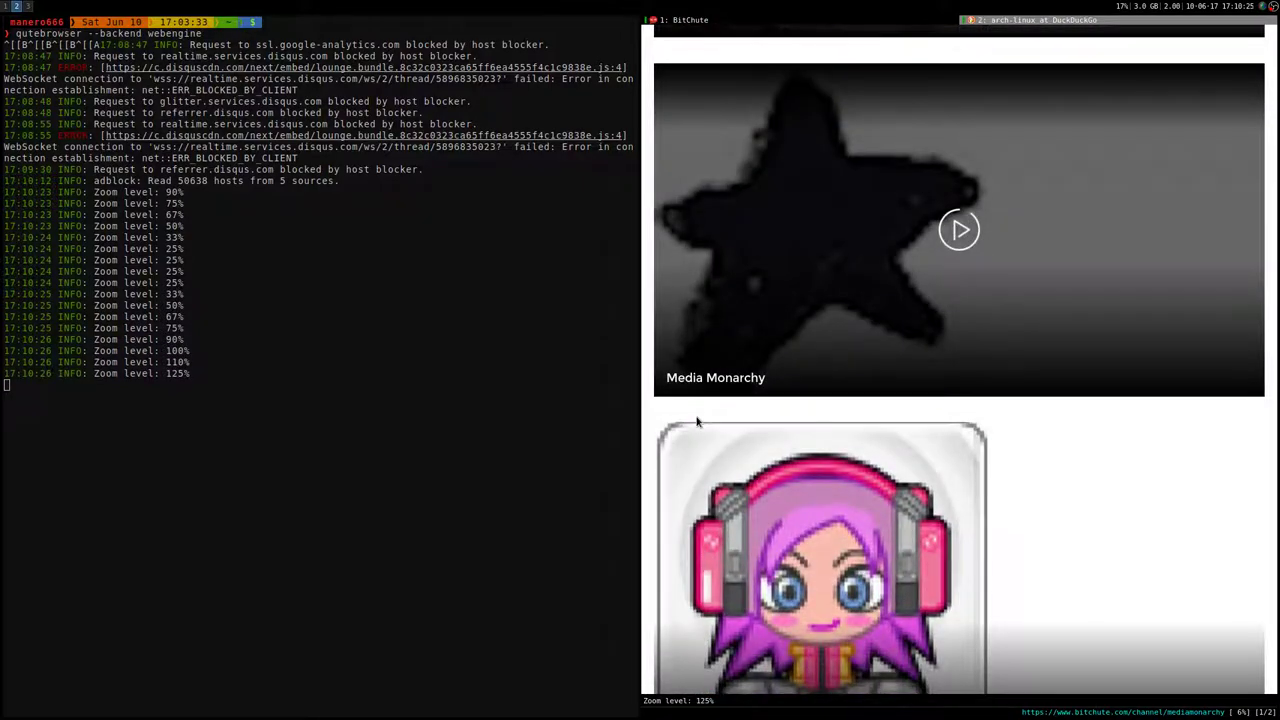
# - Zoom the BitChute homepage back out to 25%, then settle it at 67%
pyautogui.press('-')
pyautogui.press('-')
pyautogui.press('-')
pyautogui.press('-')
pyautogui.press('-')
pyautogui.press('-')
pyautogui.press('-')
pyautogui.press('-')
pyautogui.press('-')
pyautogui.press('+')
pyautogui.press('+')
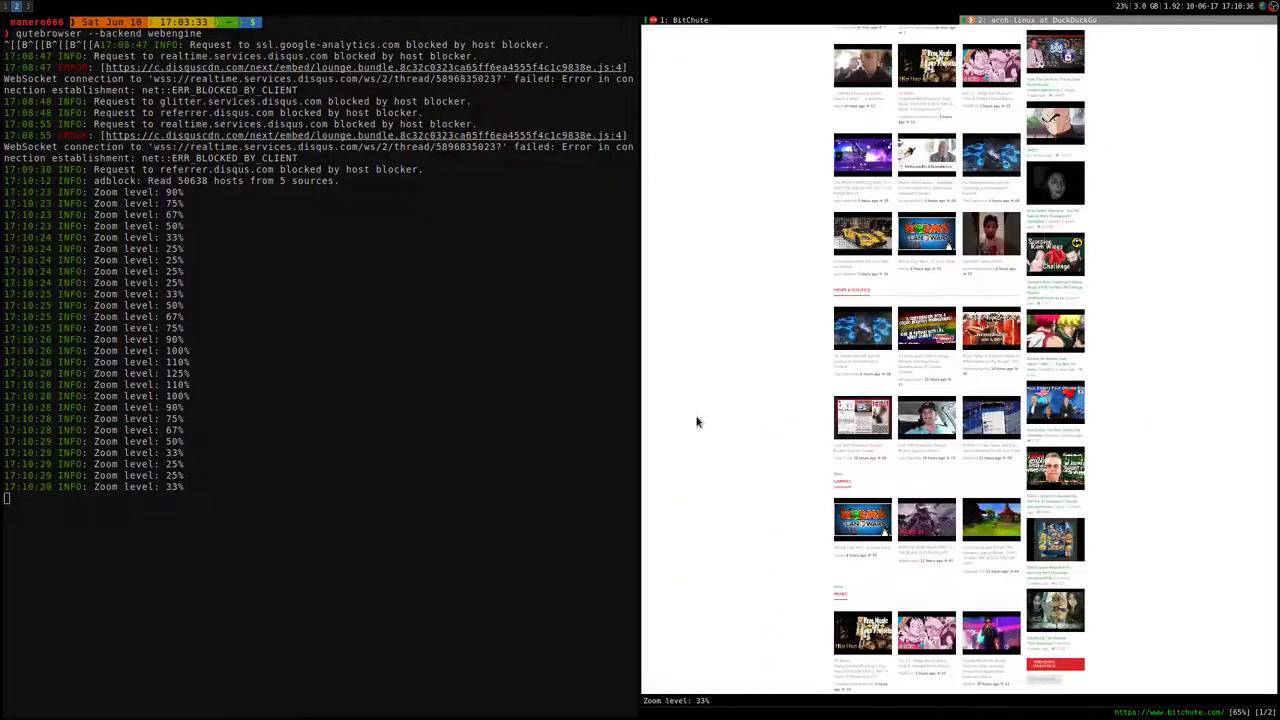
pyautogui.press('+')
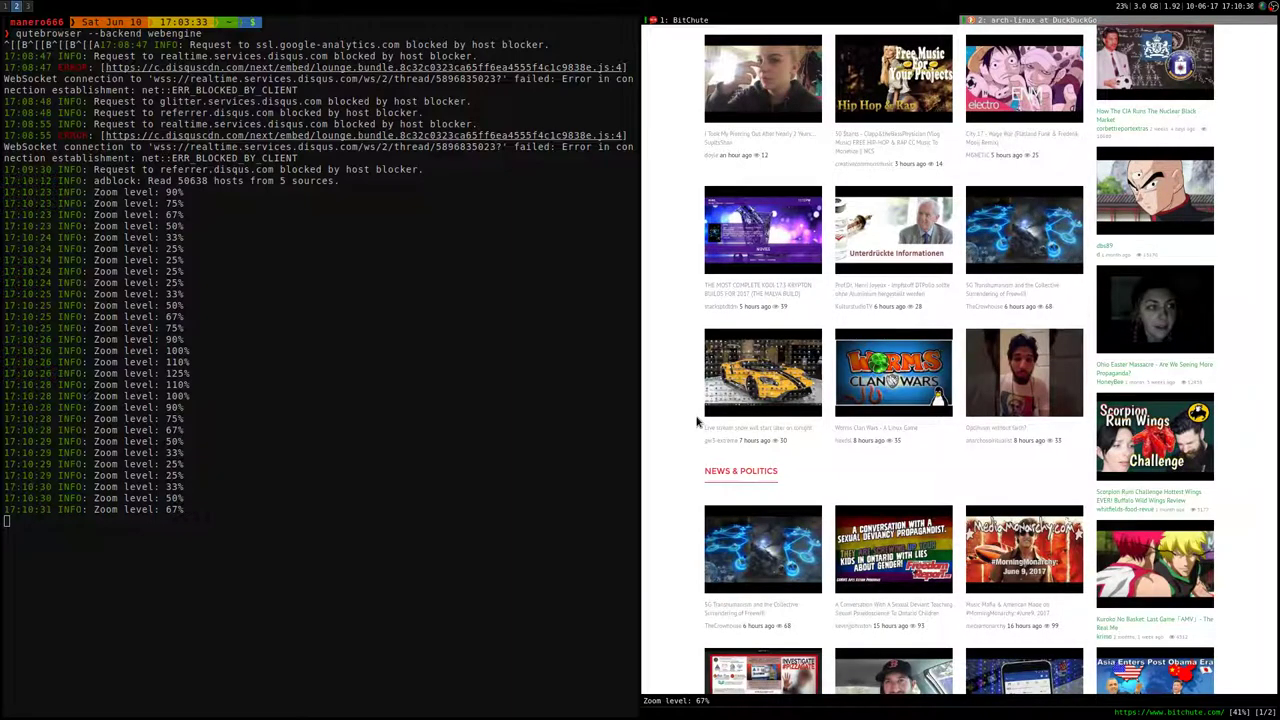
# - Run the help command to load the built-in documentation and set the page zoom to 100%
pyautogui.write(':')
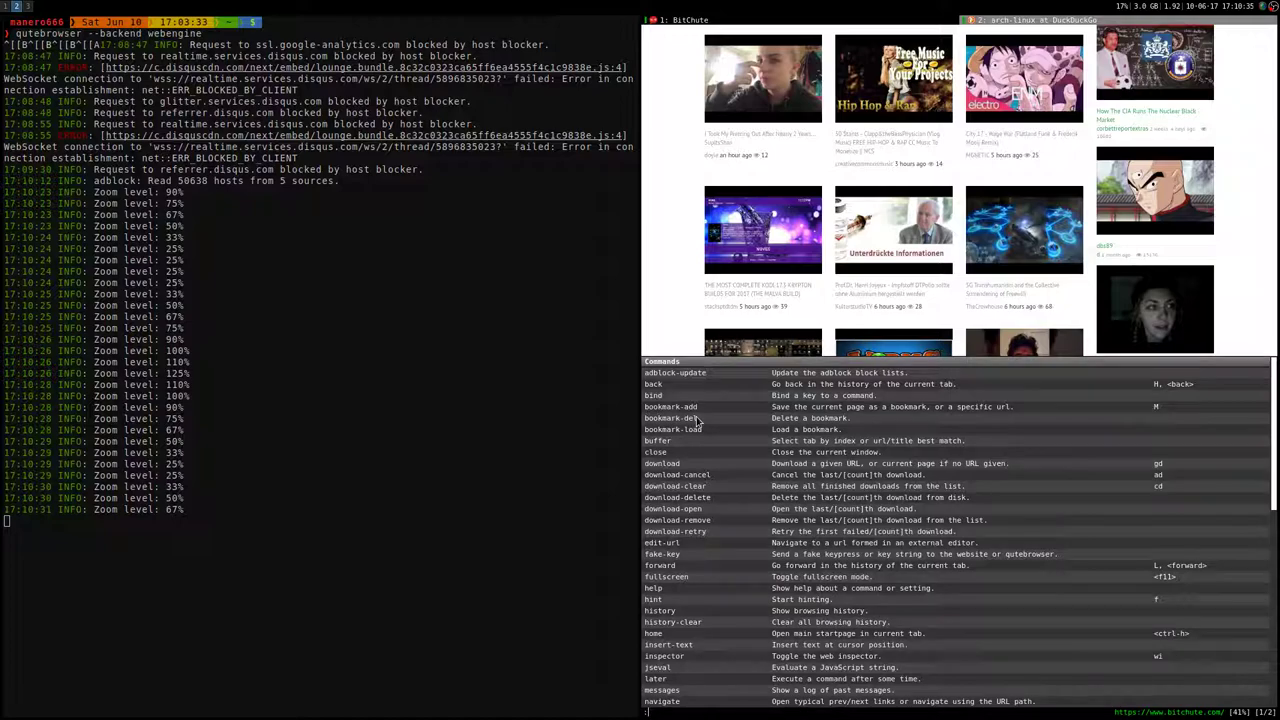
pyautogui.write('help')
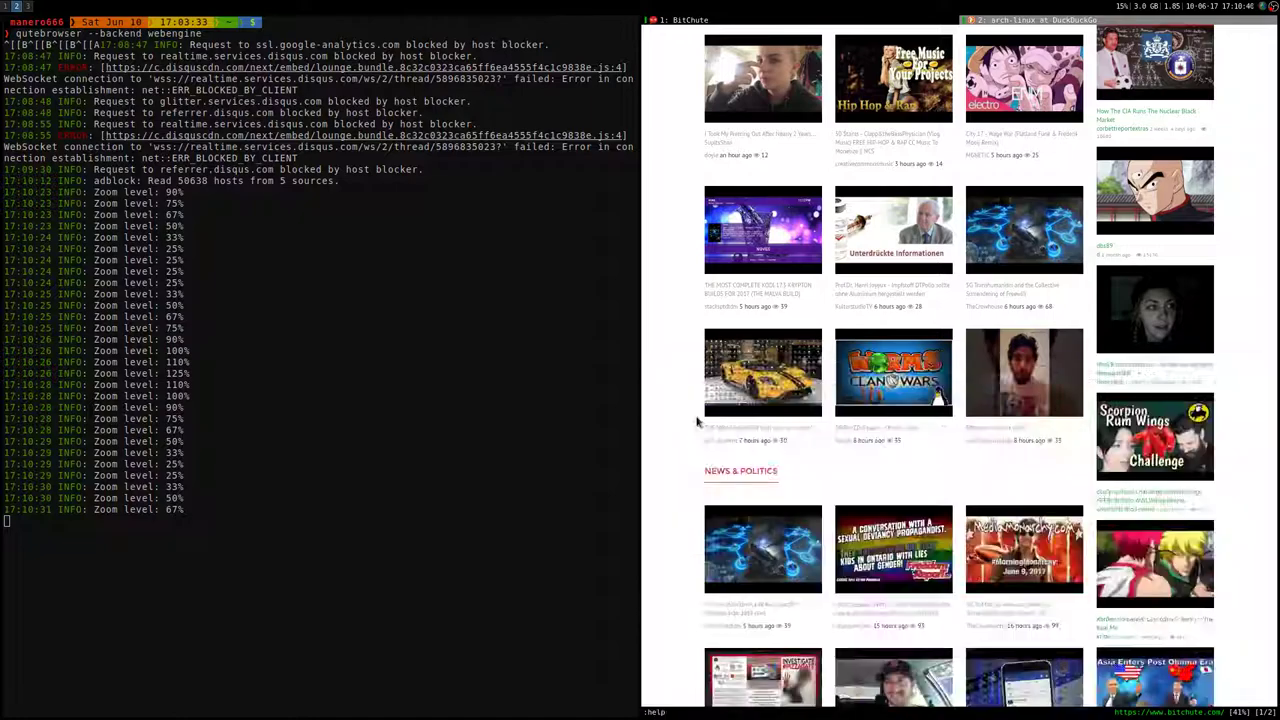
pyautogui.press('Return')
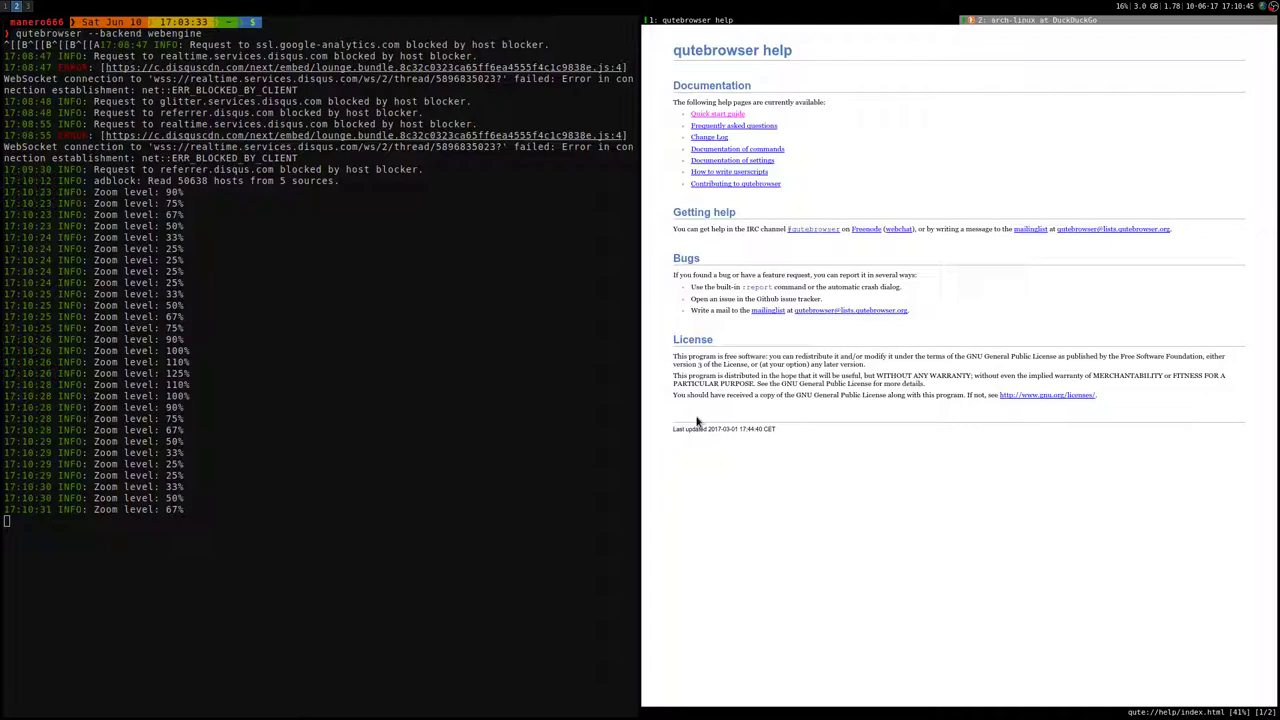
pyautogui.press('+')
pyautogui.press('+')
pyautogui.press('+')
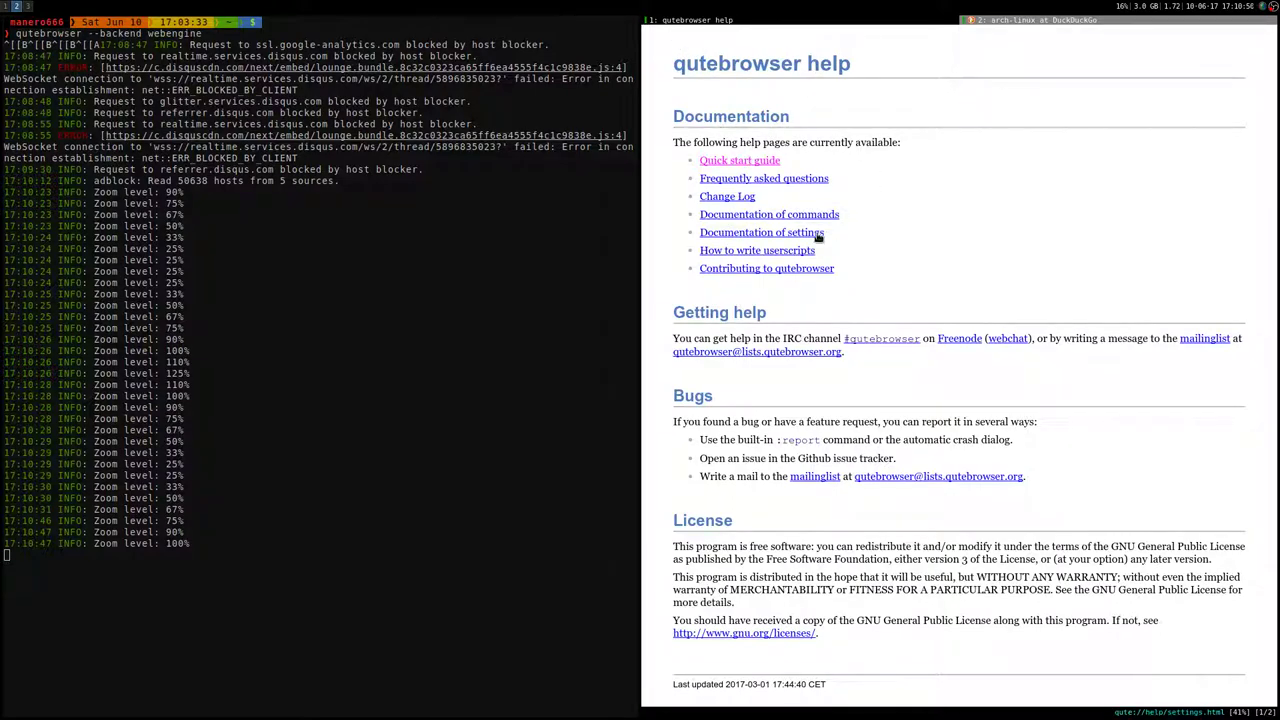
# - Open the Quick start guide from the help page and view its key binding cheatsheet image at full size
pyautogui.click(741, 163)
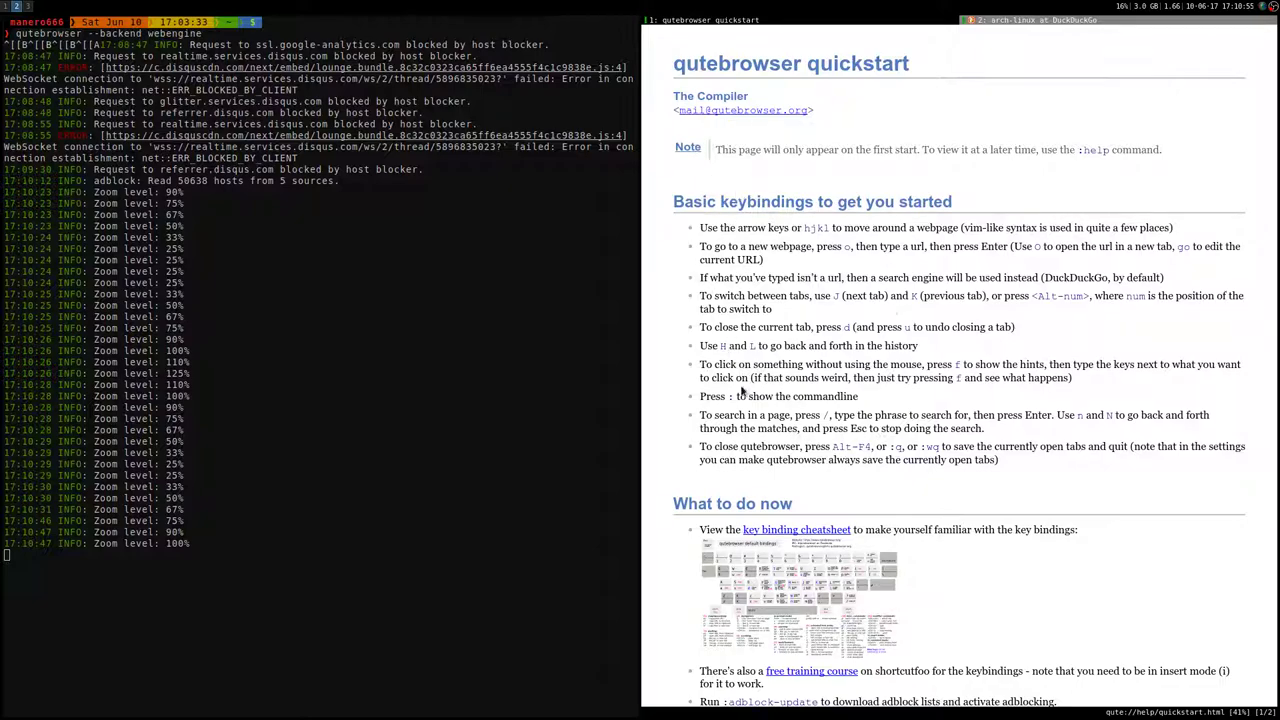
pyautogui.scroll(-3, 700, 397)
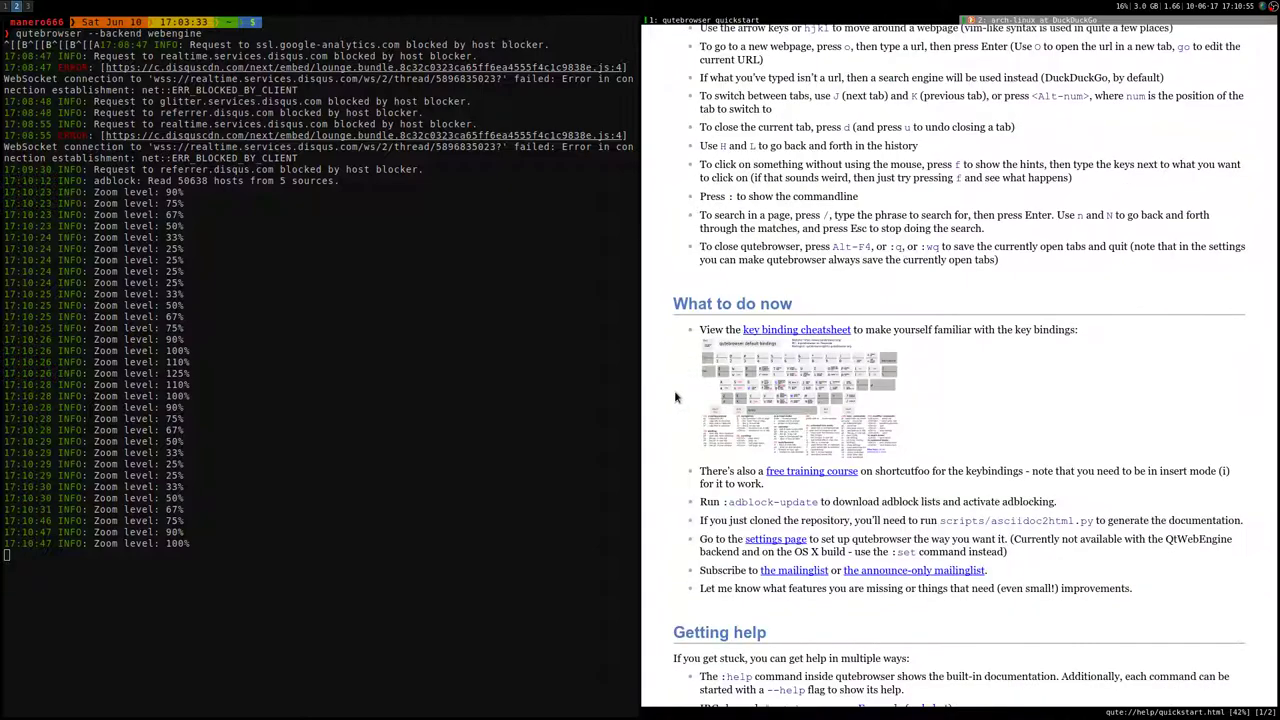
pyautogui.click(754, 403)
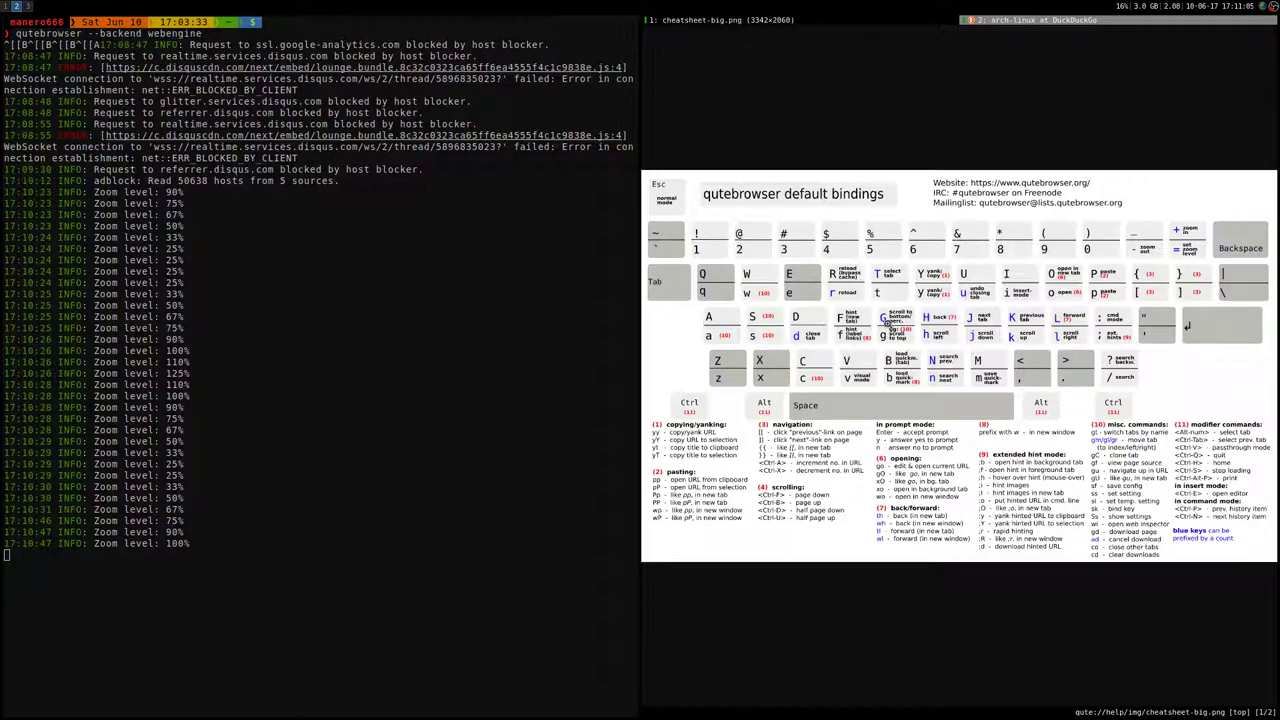
# - Go back from the cheatsheet to the quickstart page and look through it, ending at the basic keybindings
pyautogui.hotkey('shift', 'h')
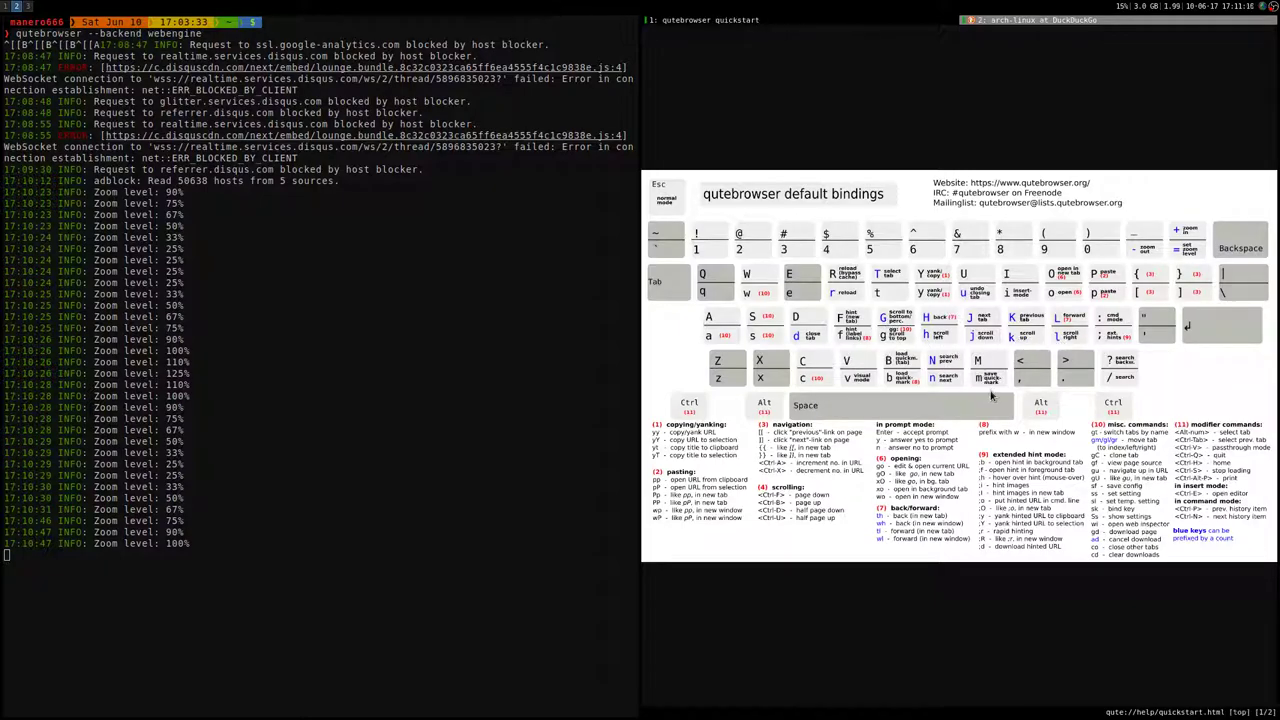
pyautogui.scroll(-1, 672, 450)
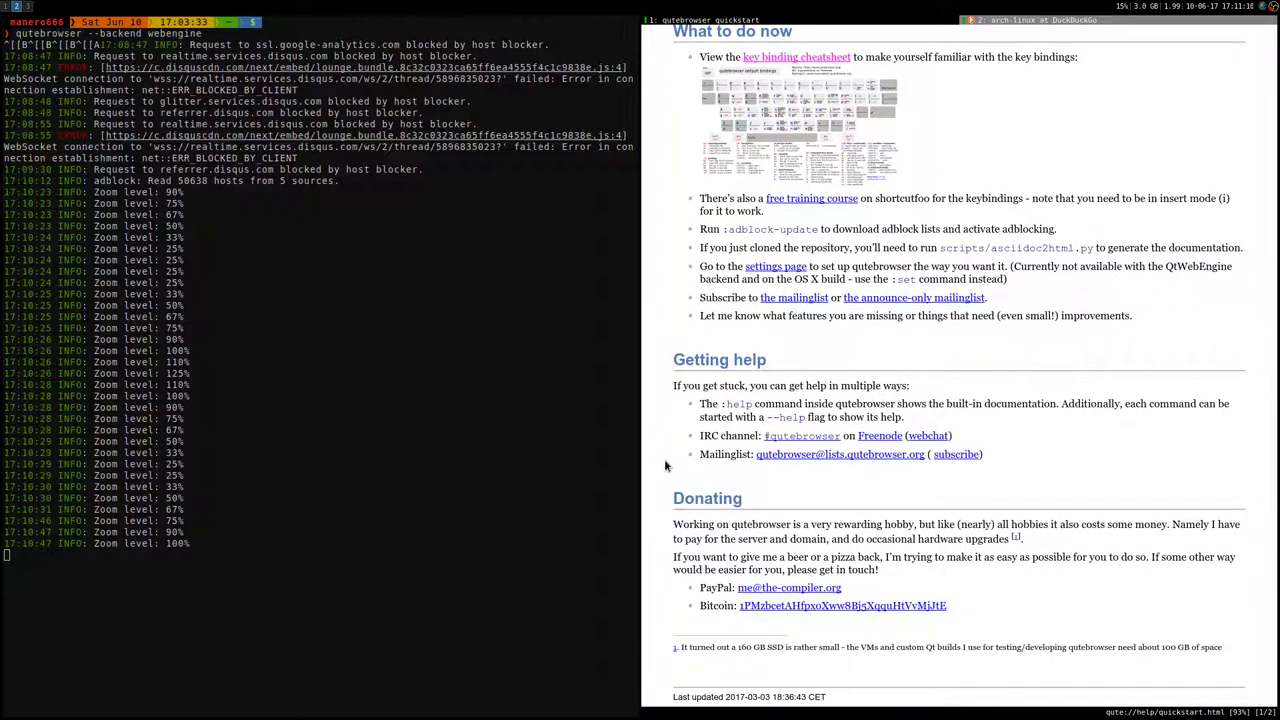
pyautogui.scroll(8, 670, 465)
pyautogui.scroll(1, 670, 465)
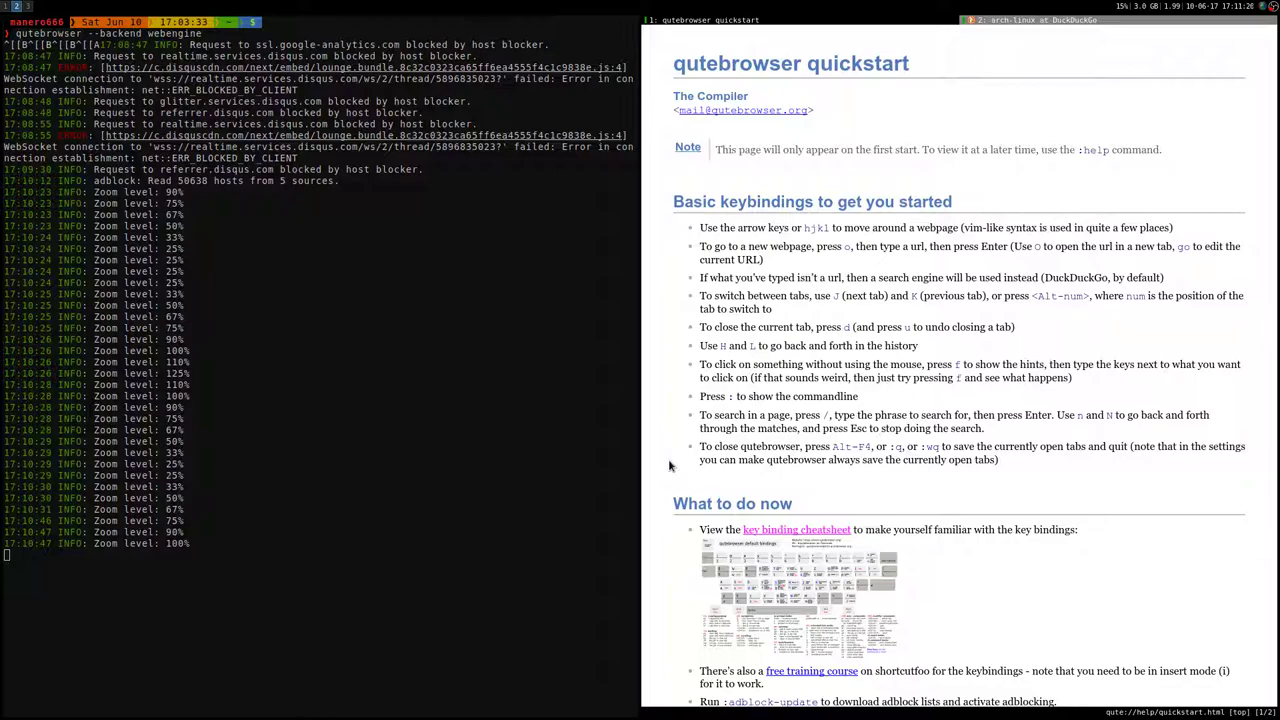
# - Bring up the command completion list and step through its entries down to buffer and back to adblock-update
pyautogui.press(':')
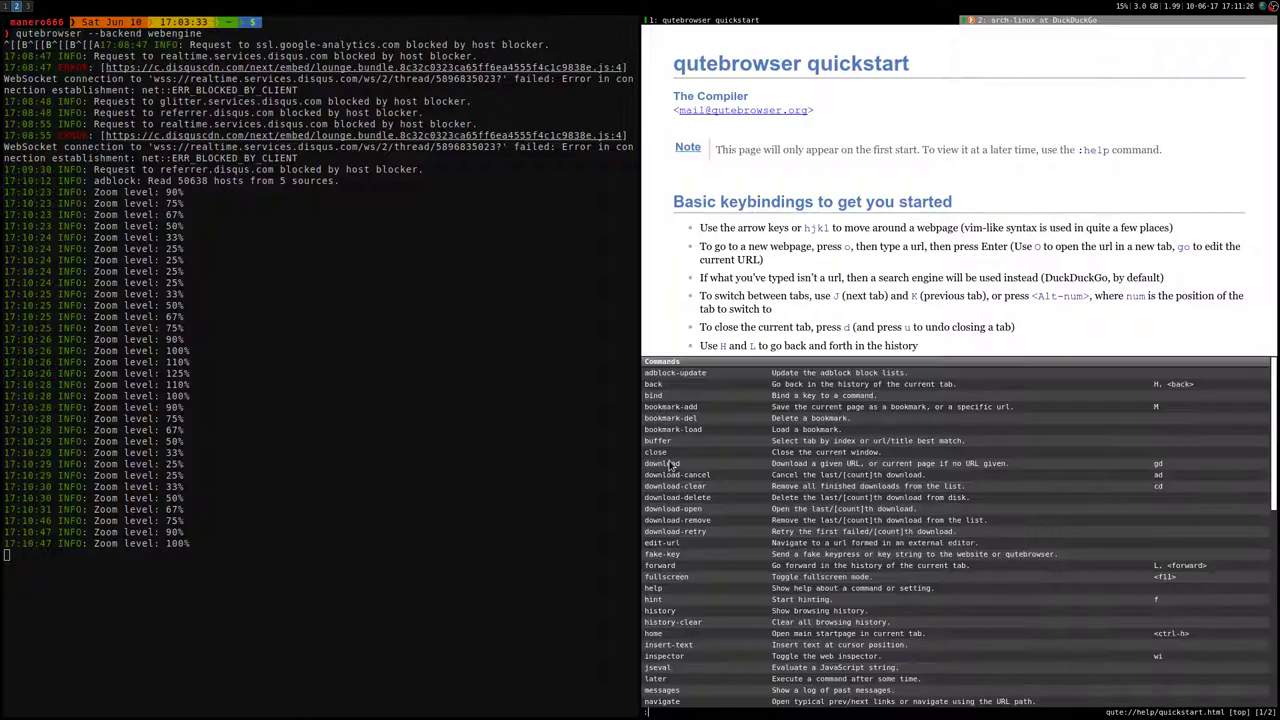
pyautogui.press('Tab')
pyautogui.press('Tab')
pyautogui.press('Tab')
pyautogui.press('Tab')
pyautogui.press('Tab')
pyautogui.press('Tab')
pyautogui.press('Tab')
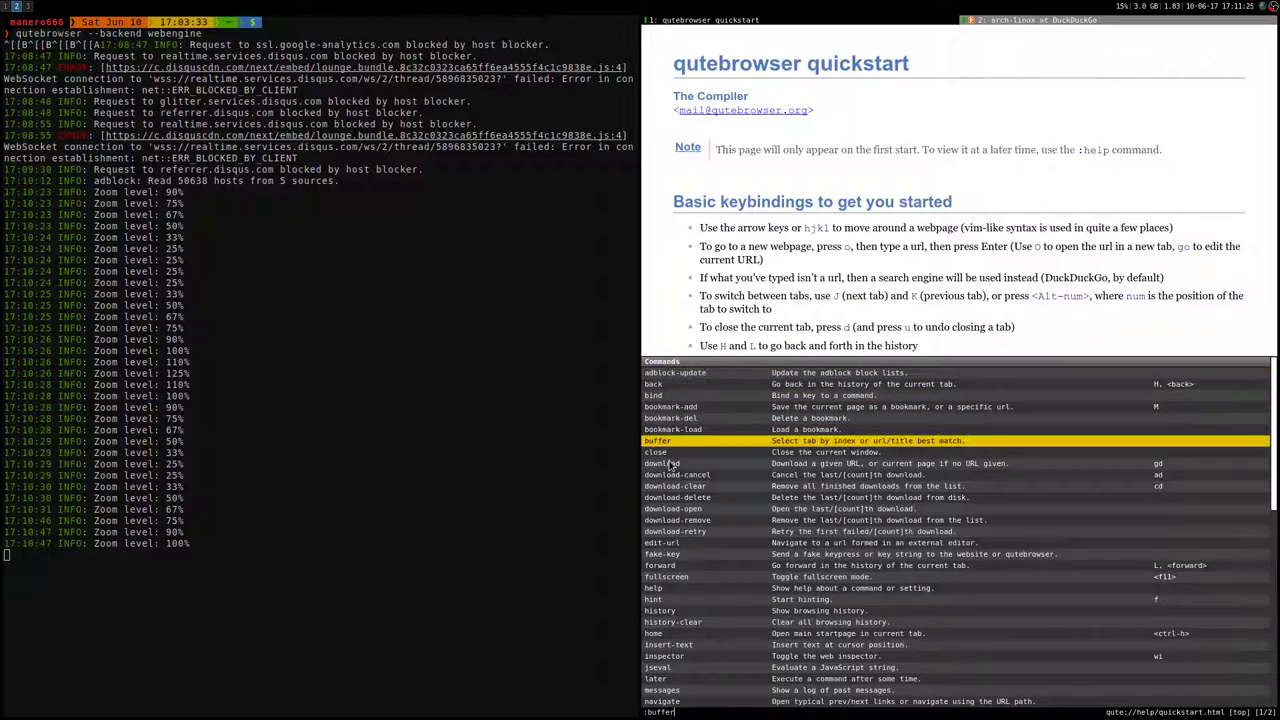
pyautogui.hotkey('shift', 'Tab')
pyautogui.hotkey('shift', 'Tab')
pyautogui.hotkey('shift', 'Tab')
pyautogui.hotkey('shift', 'Tab')
pyautogui.hotkey('shift', 'Tab')
pyautogui.hotkey('shift', 'Tab')
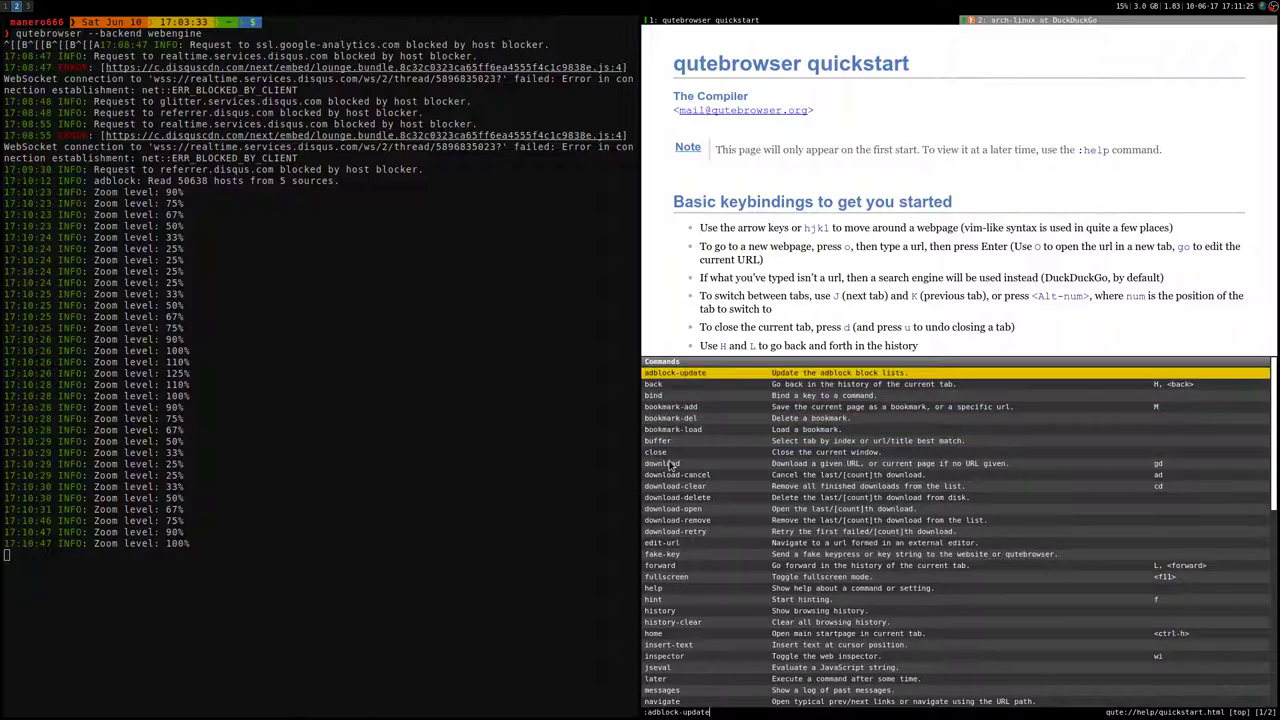